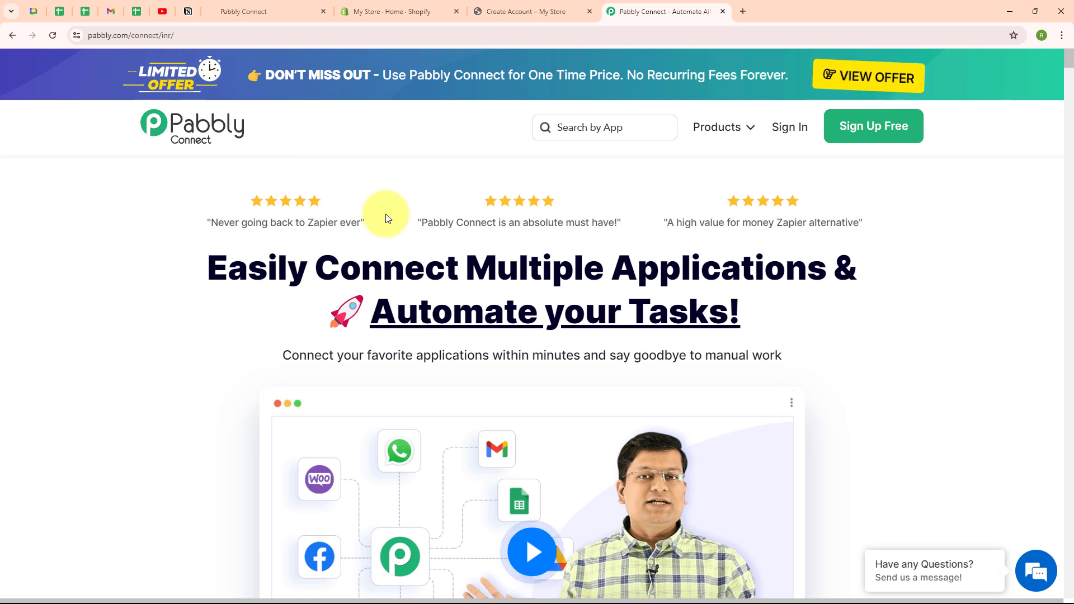
Step: Look over the open Shopify store, GoHighLevel contacts and Pabbly Connect tabs
click(559, 3)
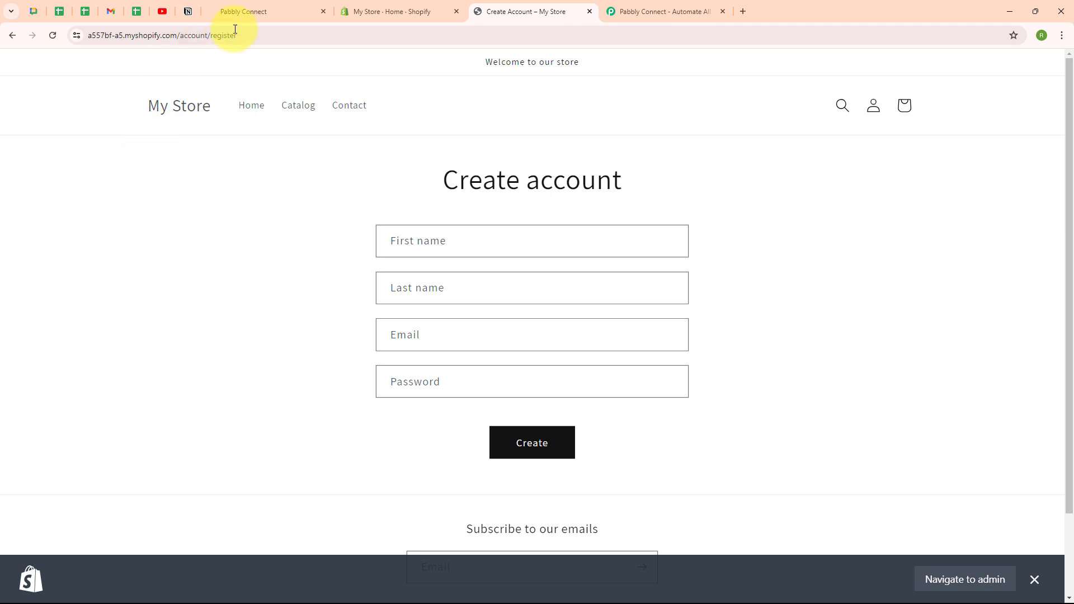
click(275, 13)
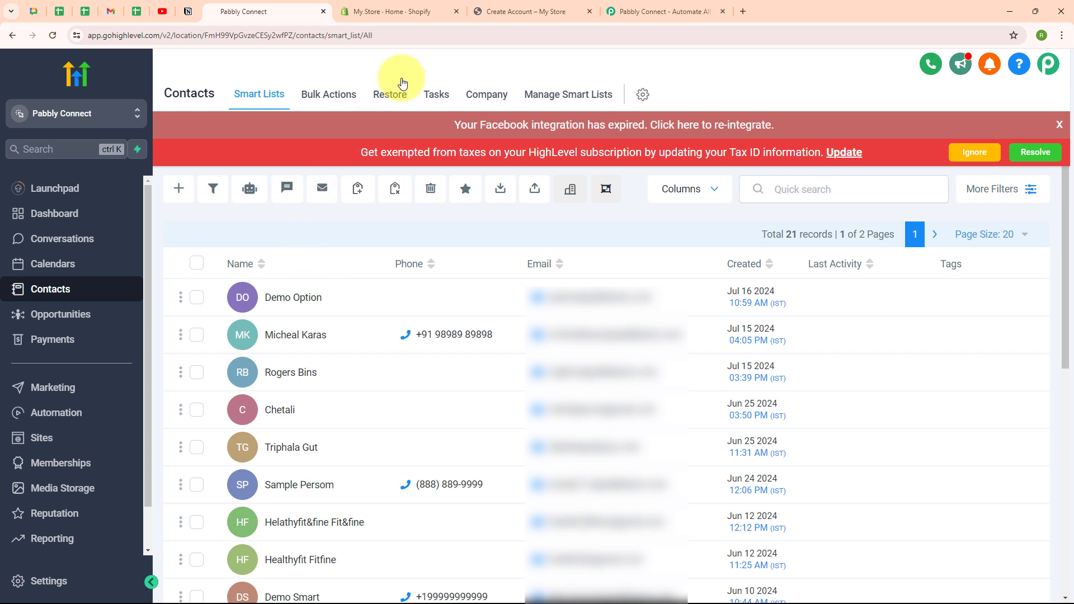
click(669, 9)
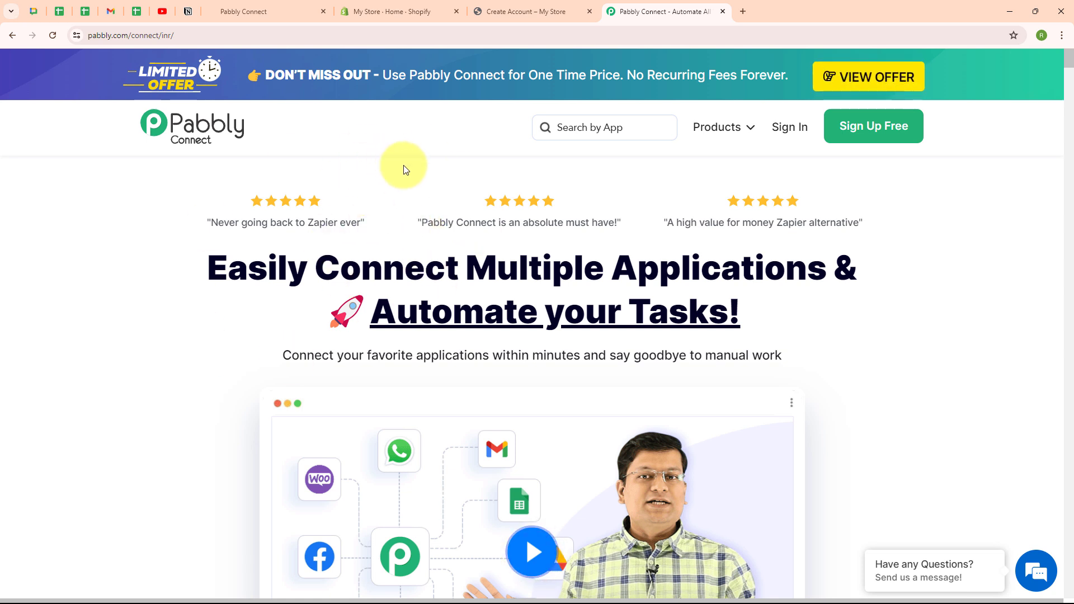
Step: Sign in to Pabbly and open the Pabbly Connect dashboard
click(333, 34)
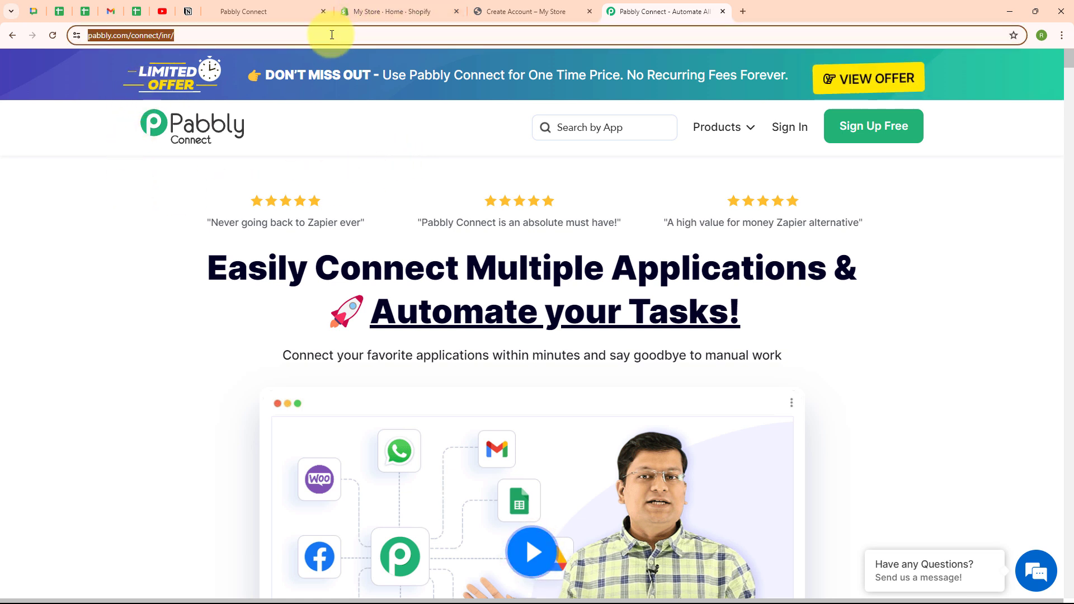
click(343, 173)
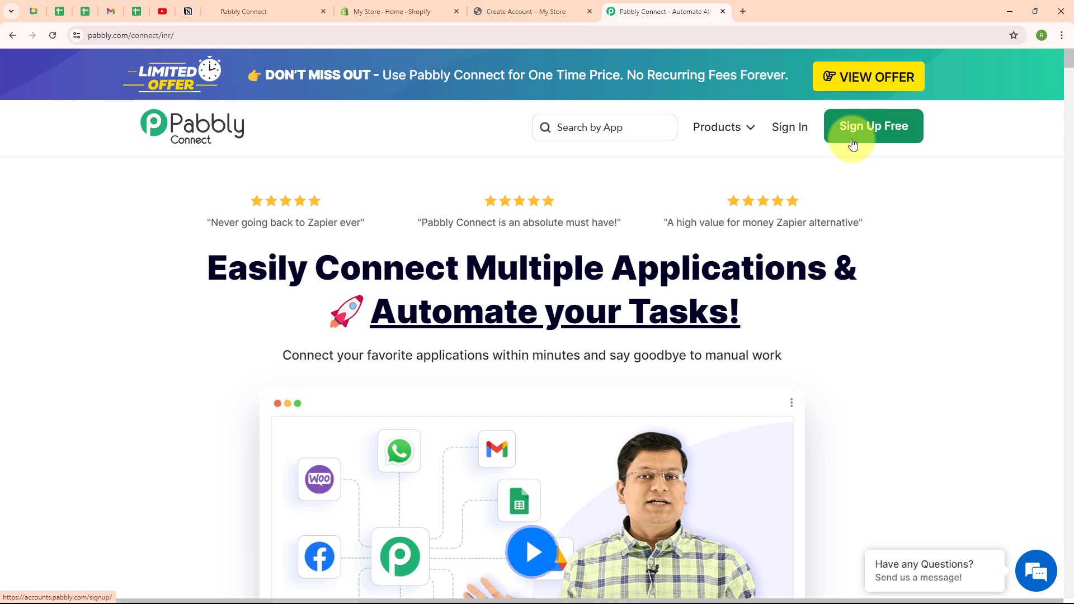
click(794, 128)
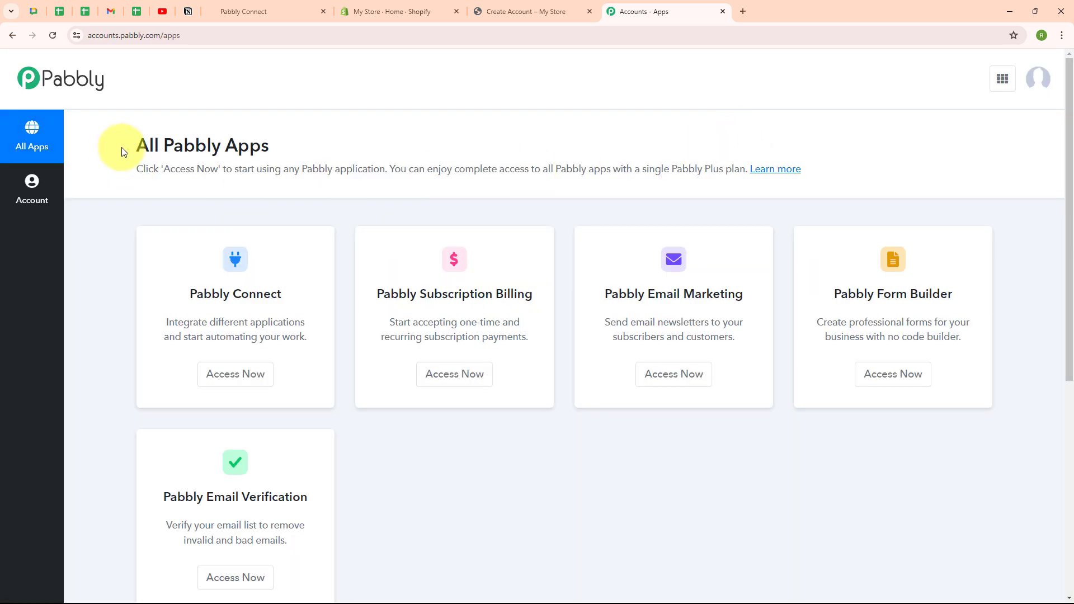
drag(140, 148, 288, 149)
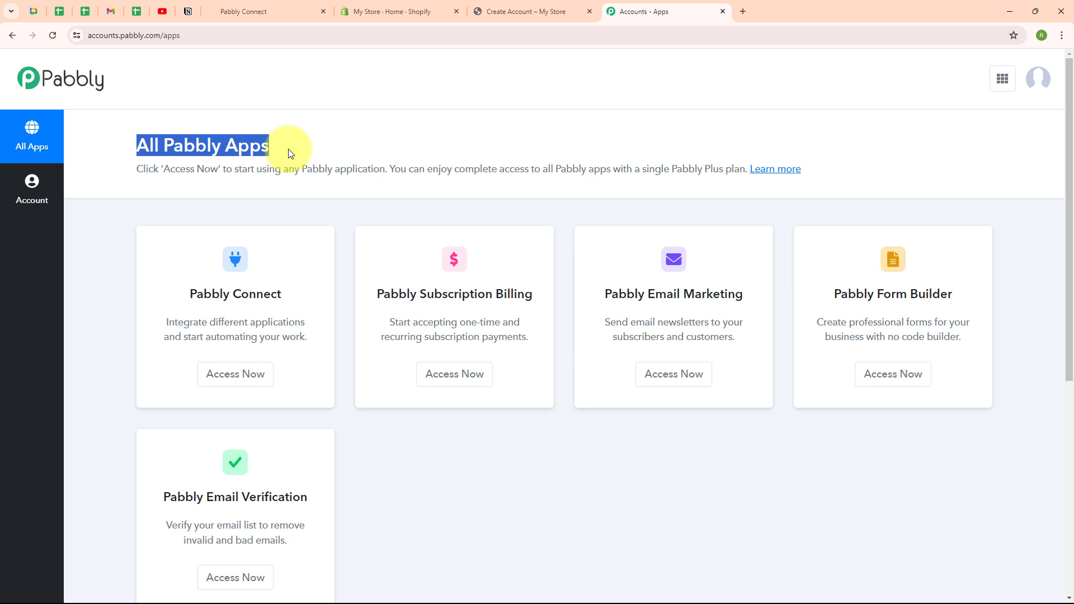
click(287, 148)
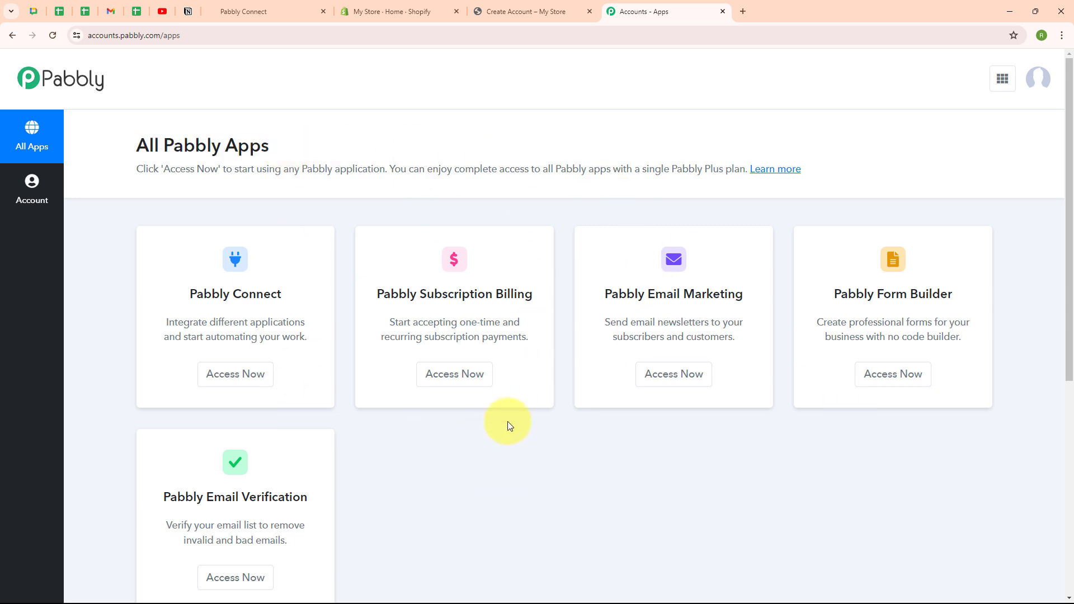
click(241, 383)
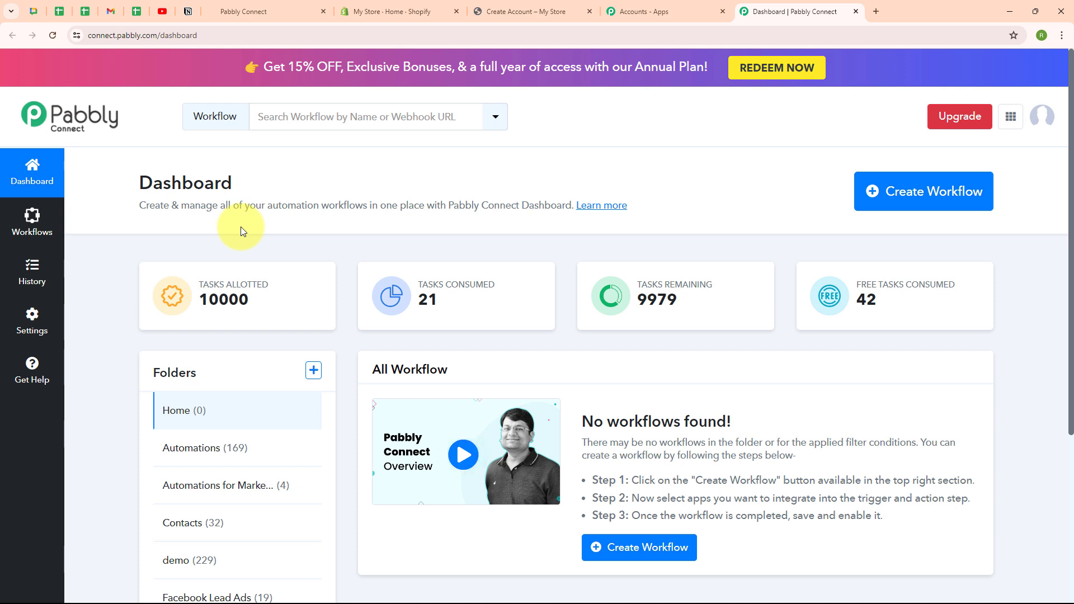
Step: Start a new workflow named "Create GoHighLevel Contact for New Shopify Customer" in the Contacts folder
click(926, 207)
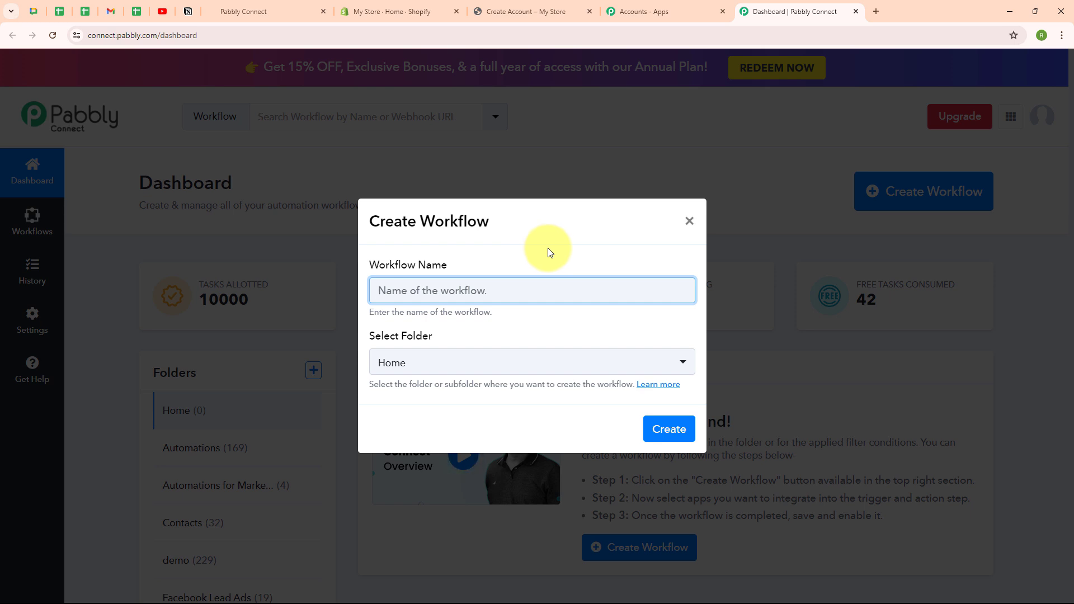
text(Create GoHighLevel Contact for New Shopify Customer)
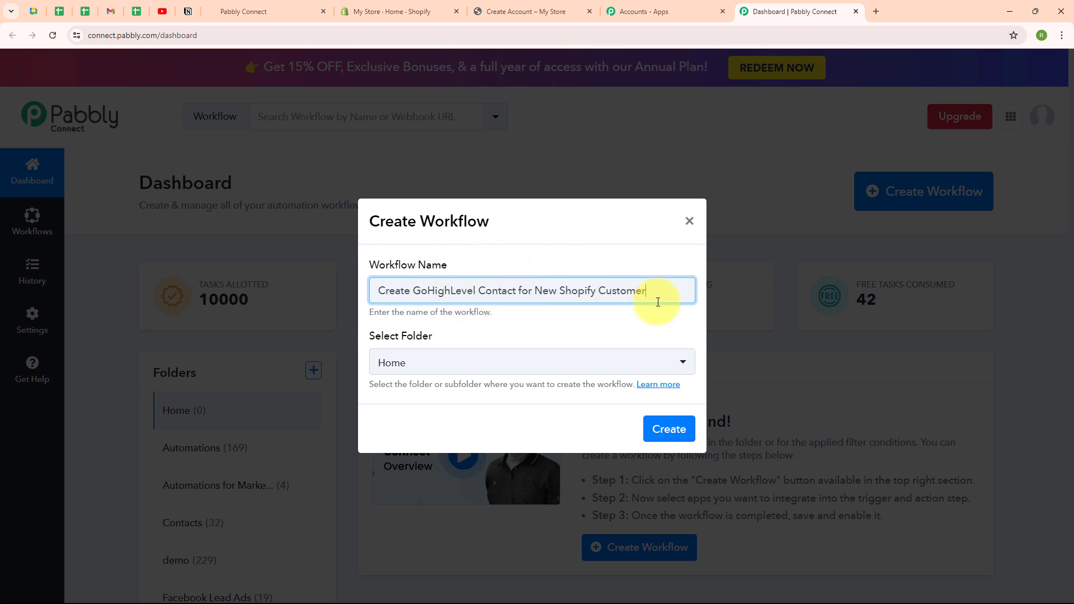
click(431, 374)
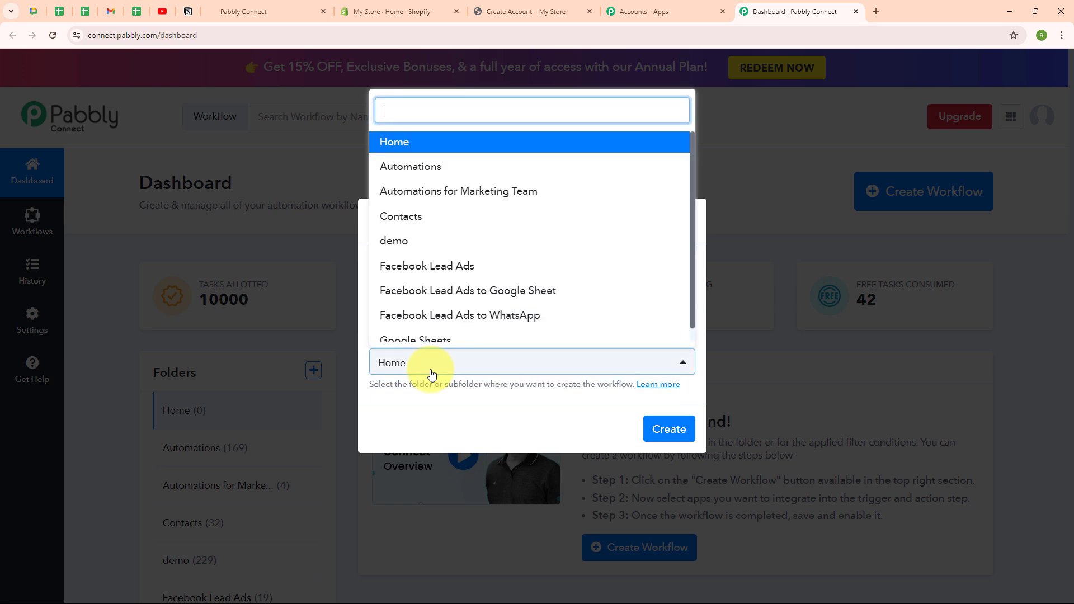
click(429, 222)
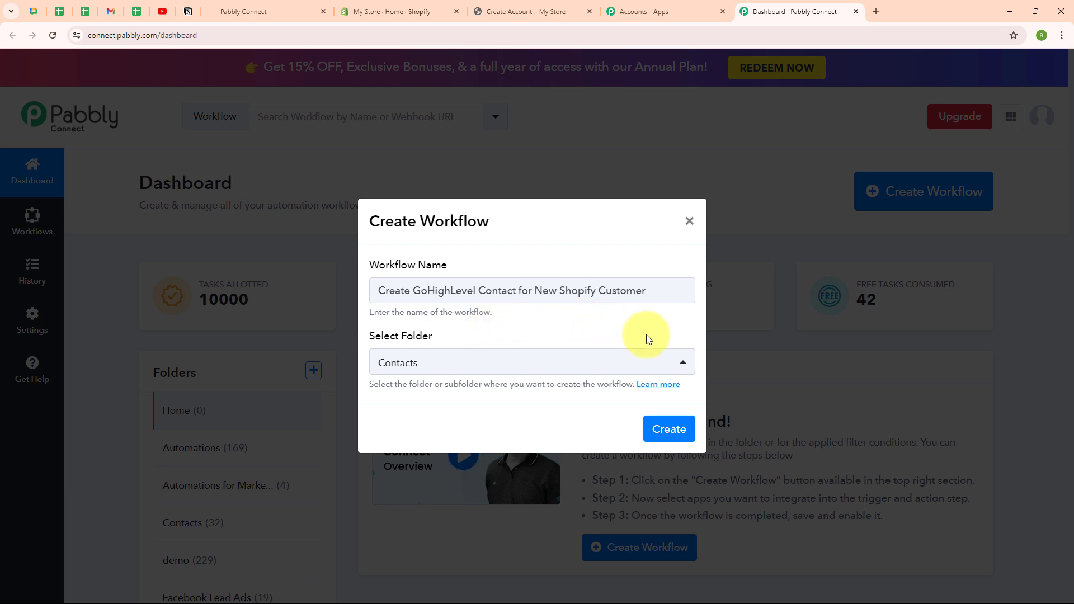
Step: Open the folders help article and close it again
click(658, 385)
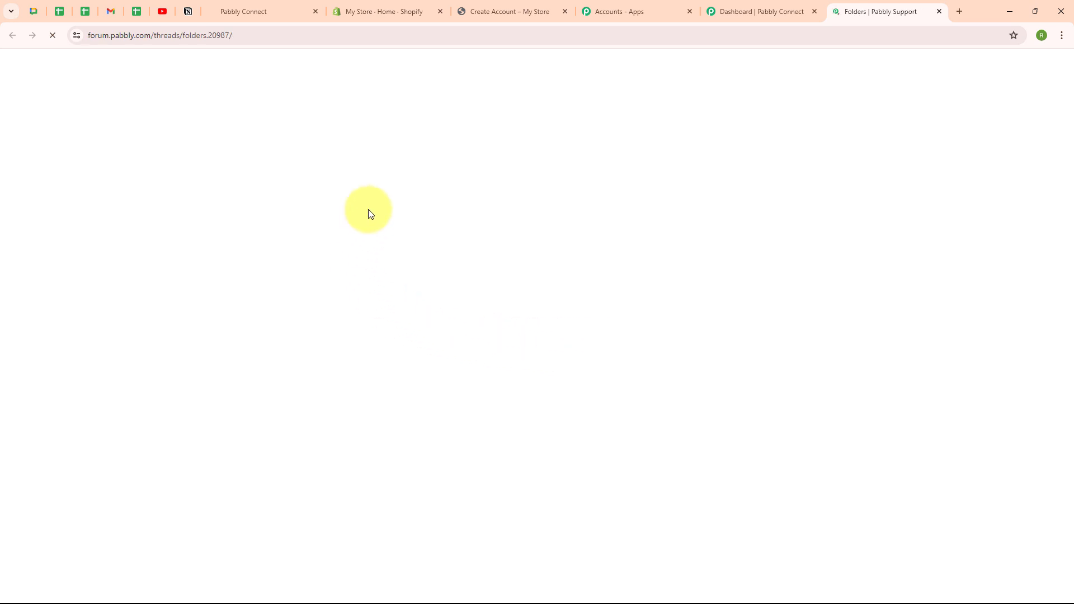
scroll(629, 291, down, 9)
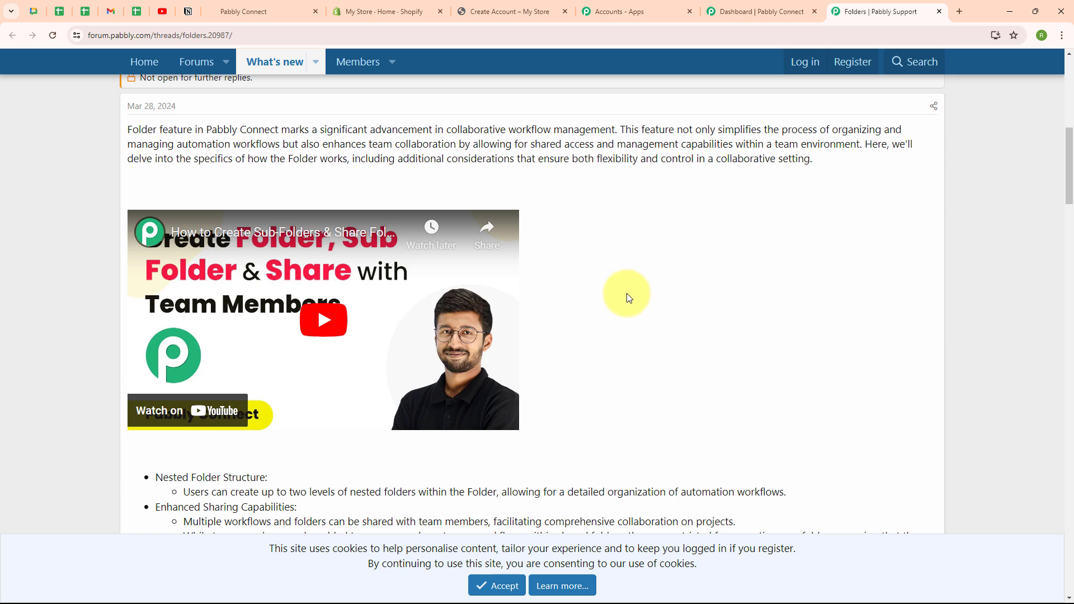
click(939, 12)
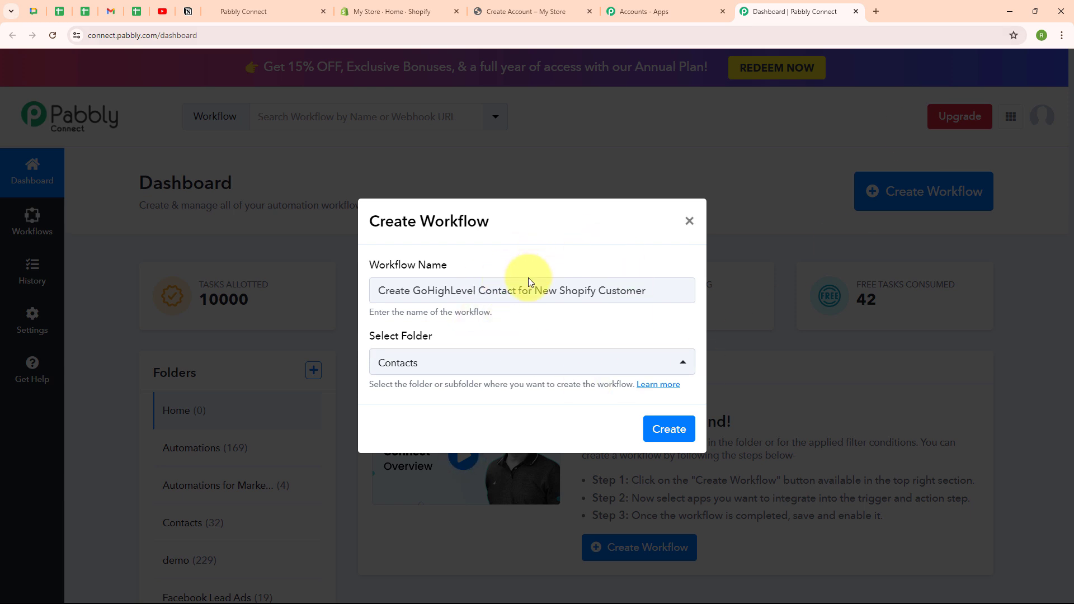
Step: Create the workflow and expand its trigger step
click(683, 441)
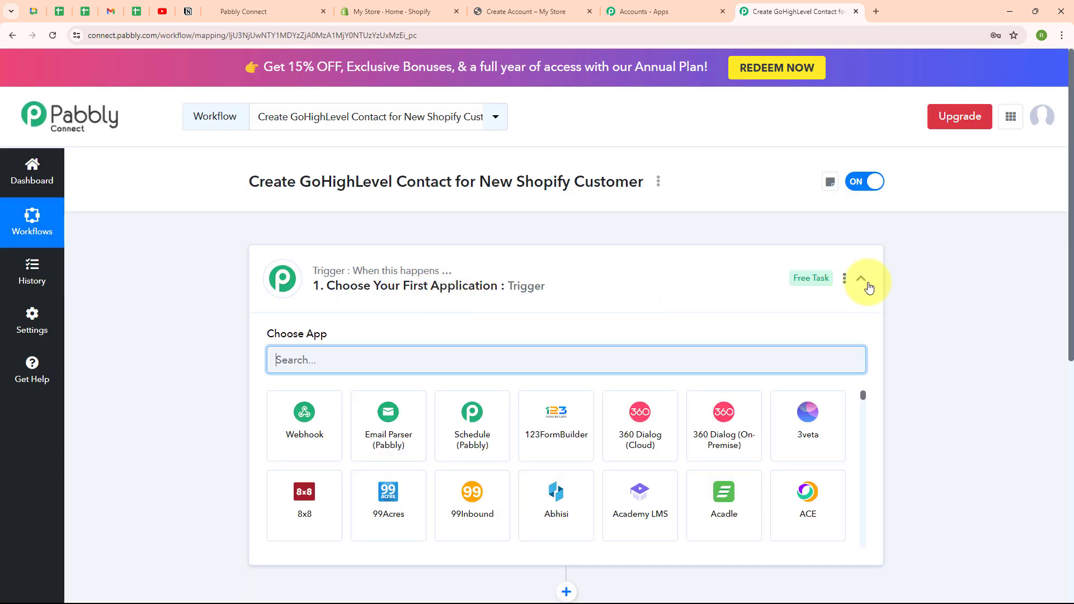
click(867, 284)
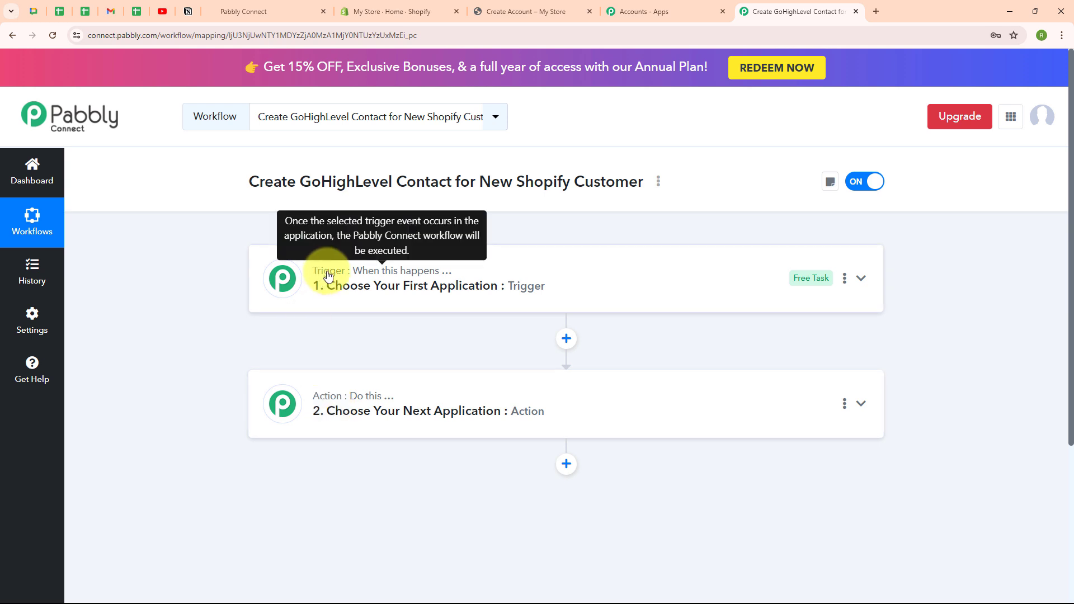
mouse_move(381, 402)
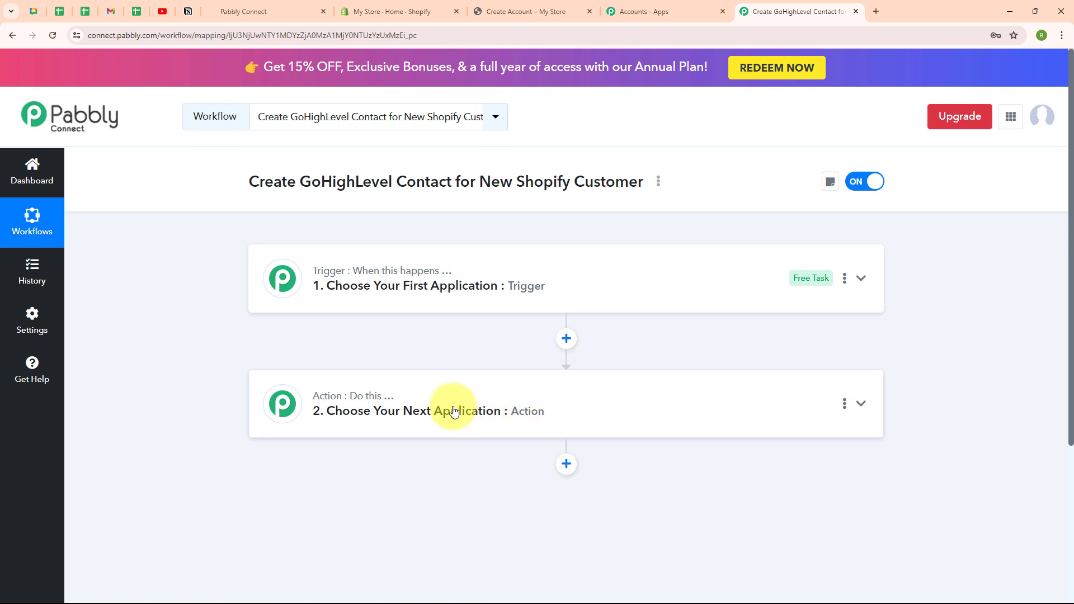
click(864, 285)
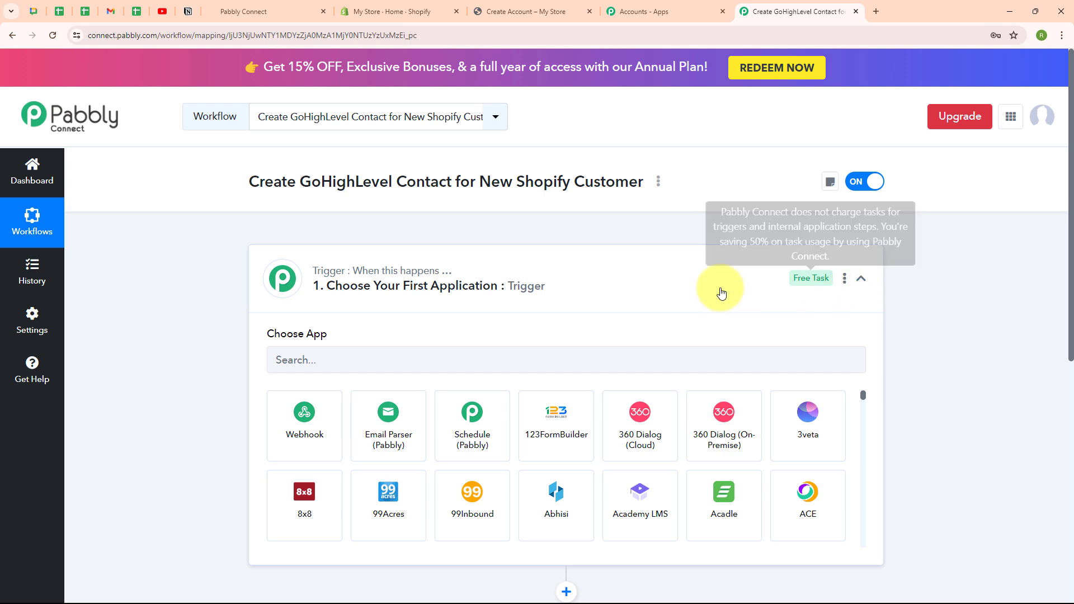
Step: Set the trigger app to Shopify with the New Customer trigger event
click(333, 364)
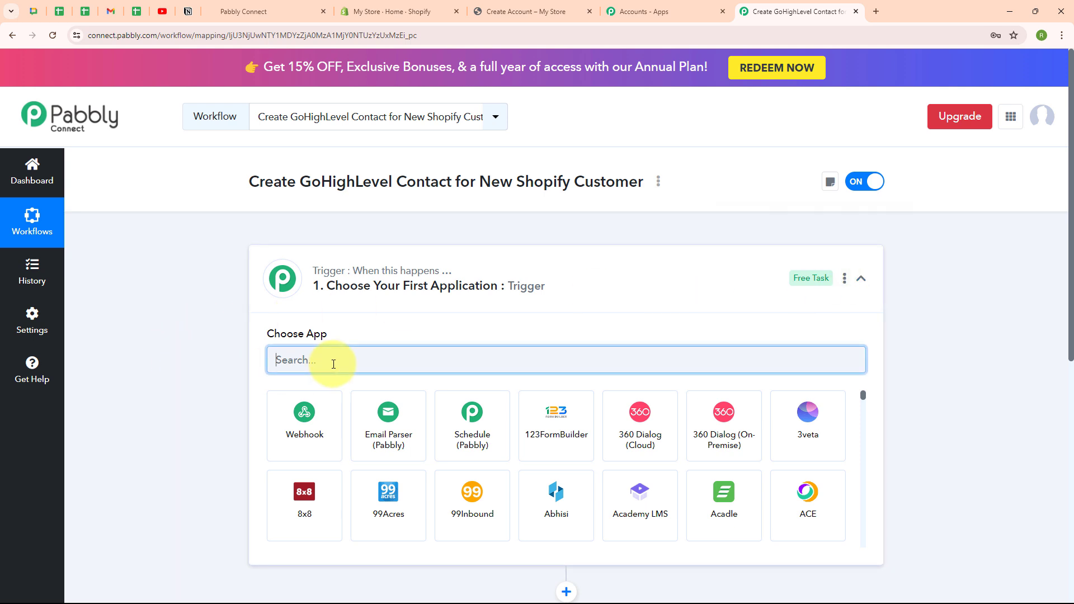
text(shopi)
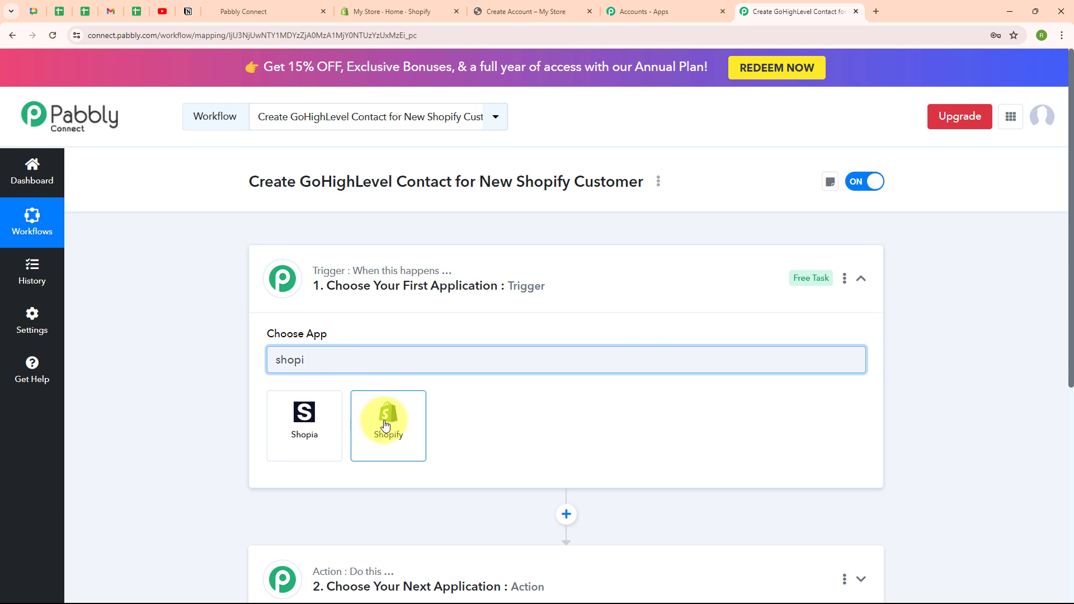
click(385, 425)
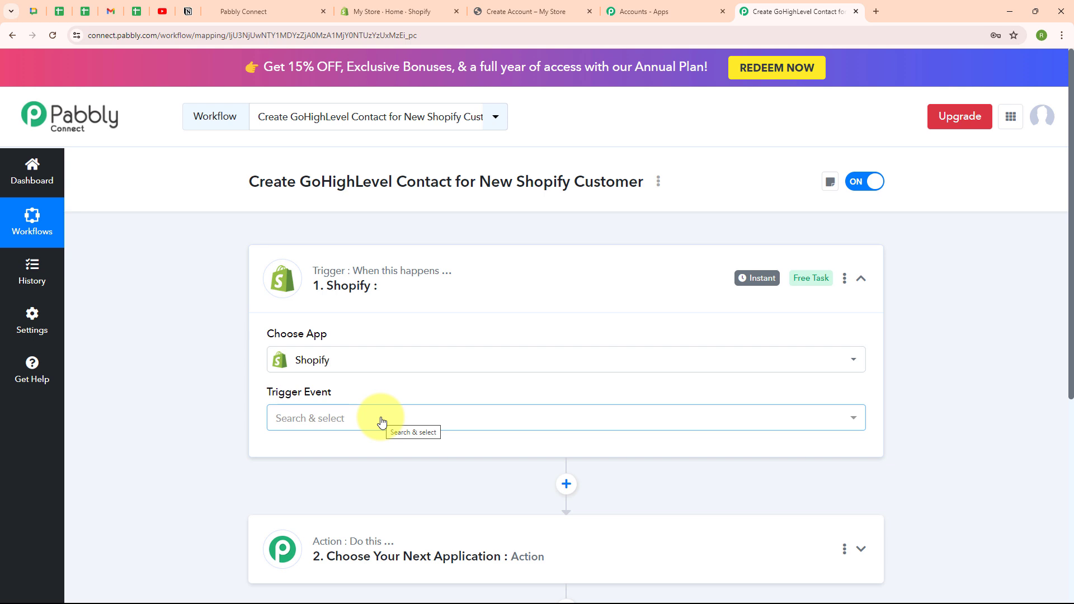
click(309, 424)
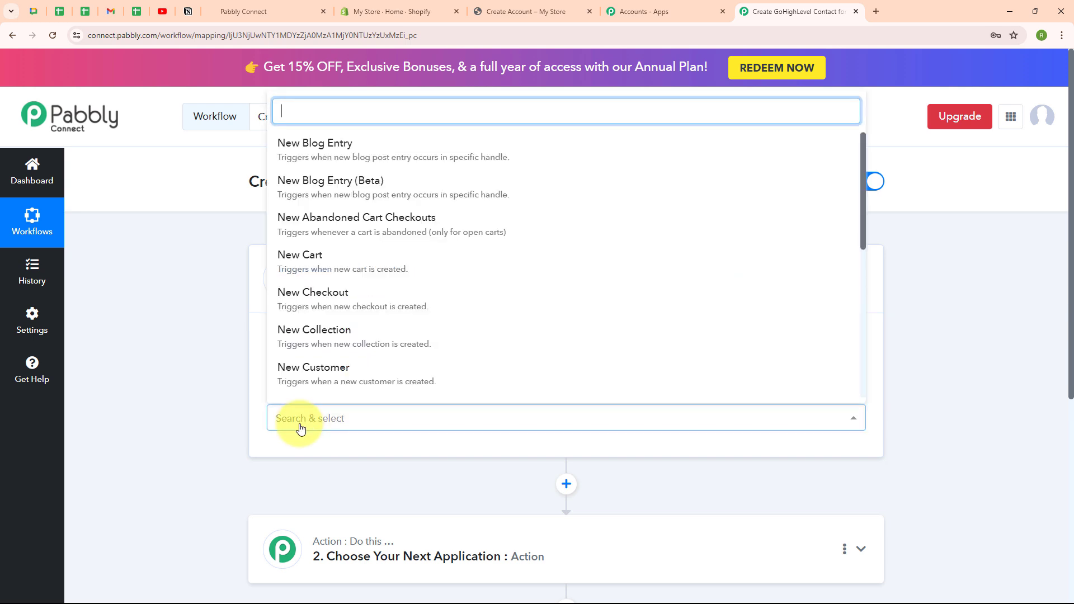
click(332, 373)
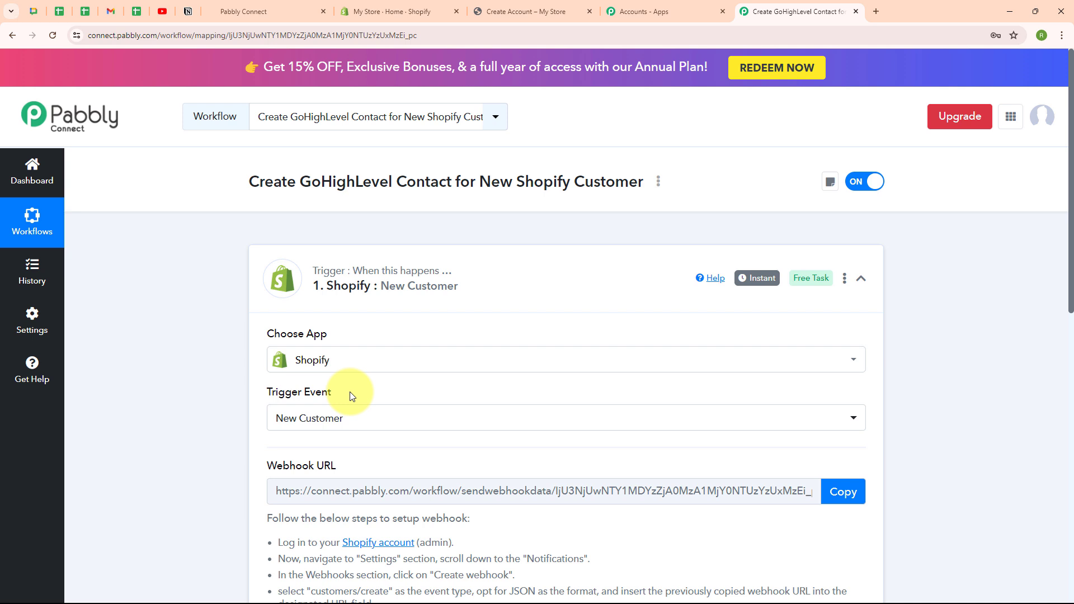
Step: Read the webhook setup instructions below the trigger's webhook URL
scroll(582, 393, down, 3)
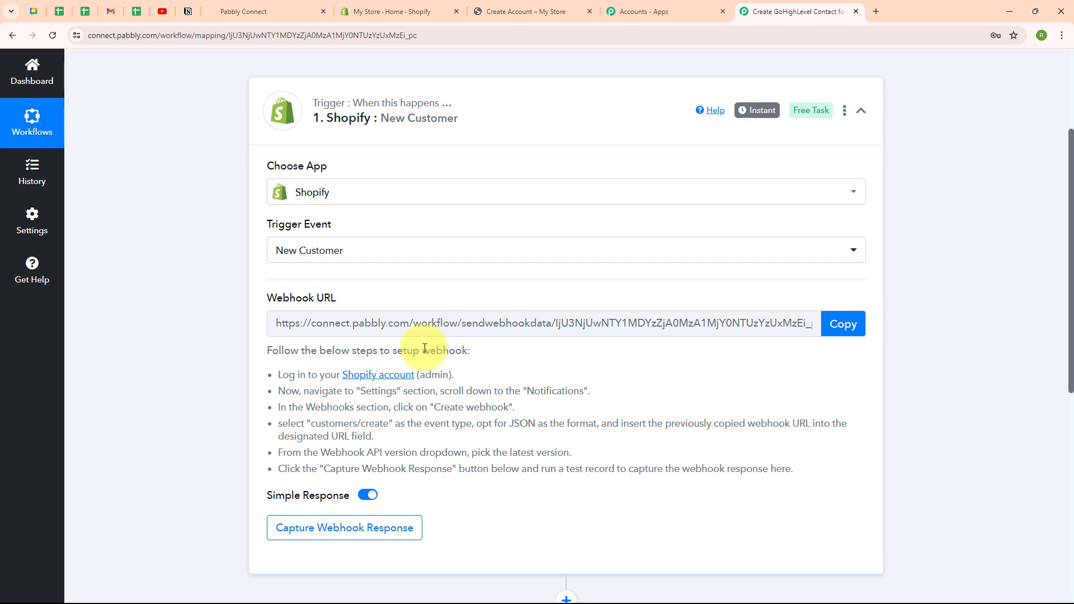
drag(288, 378, 386, 496)
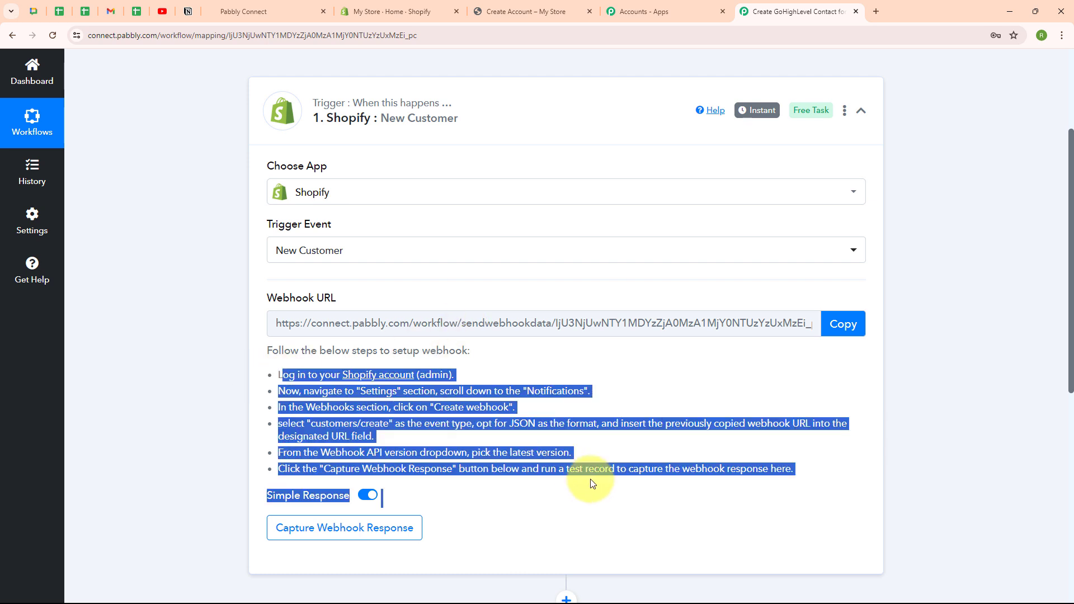
click(539, 366)
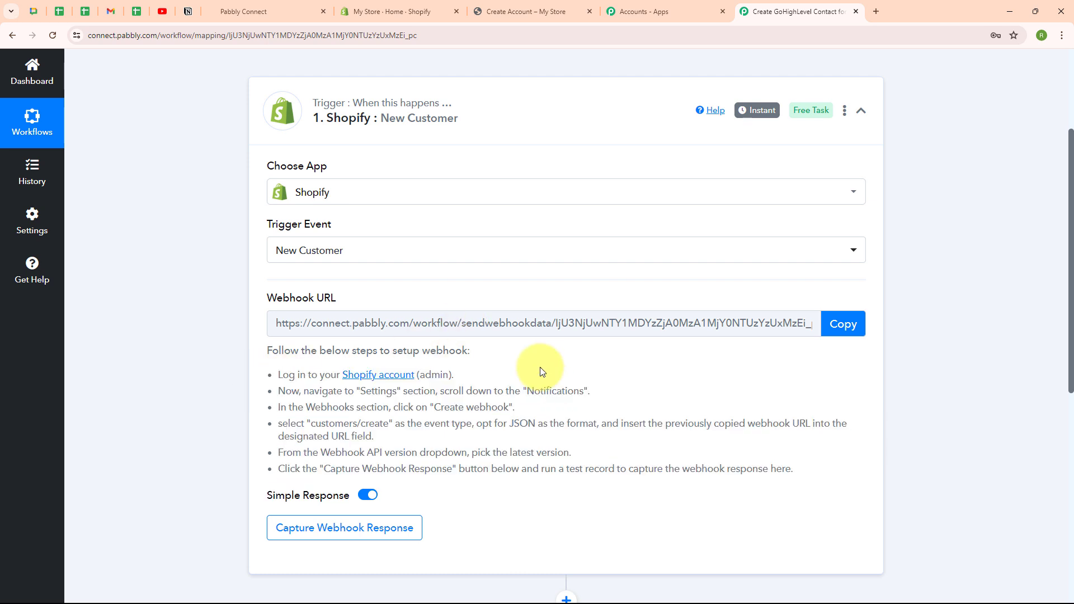
Step: Open the Shopify store's webhook notification settings
click(417, 6)
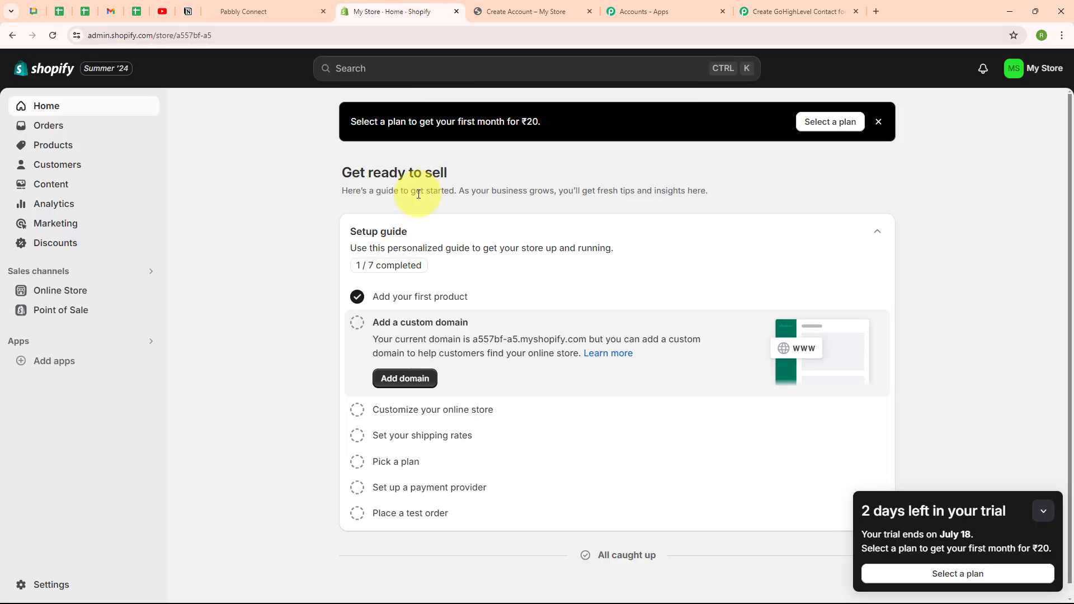
click(49, 586)
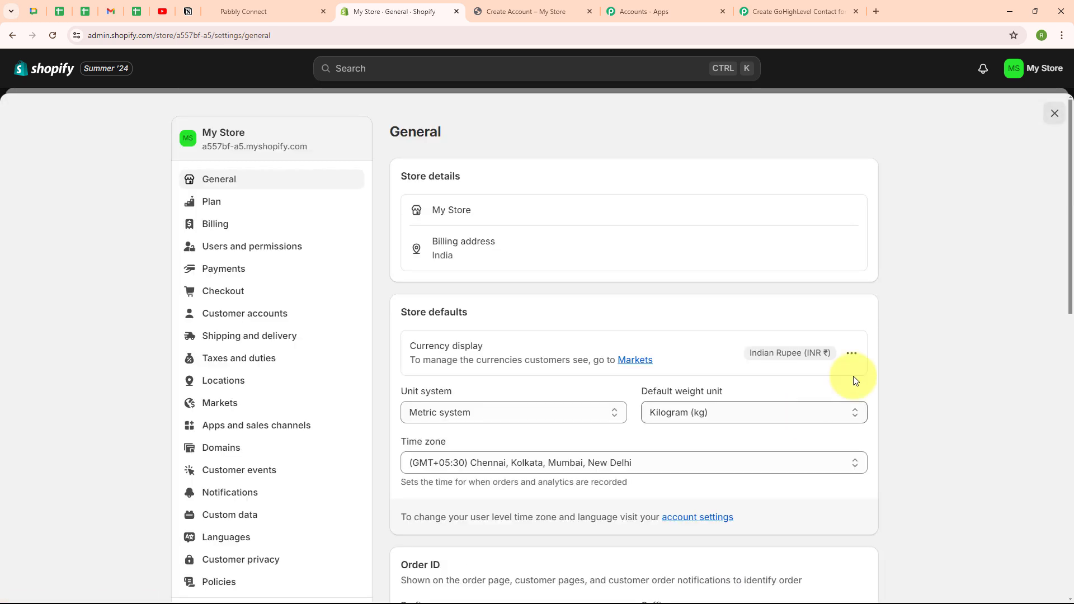
scroll(399, 320, down, 4)
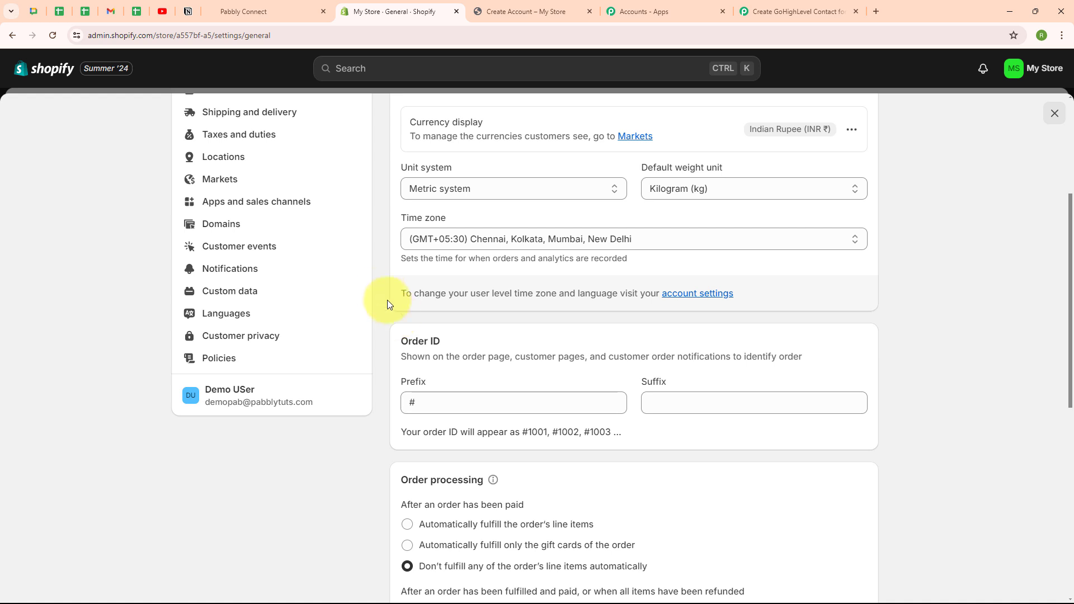
click(242, 271)
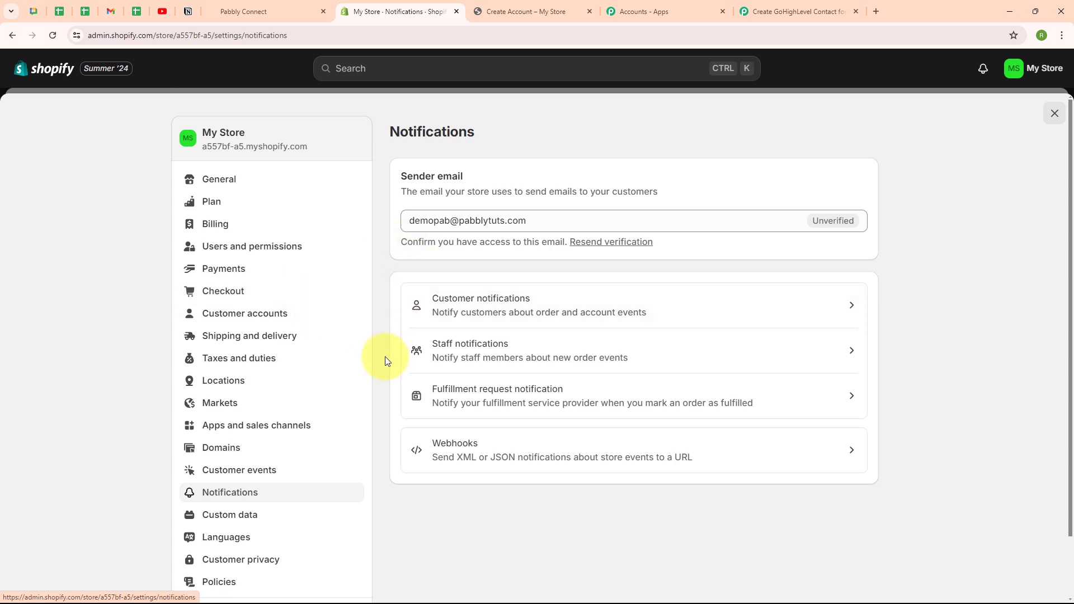
click(817, 447)
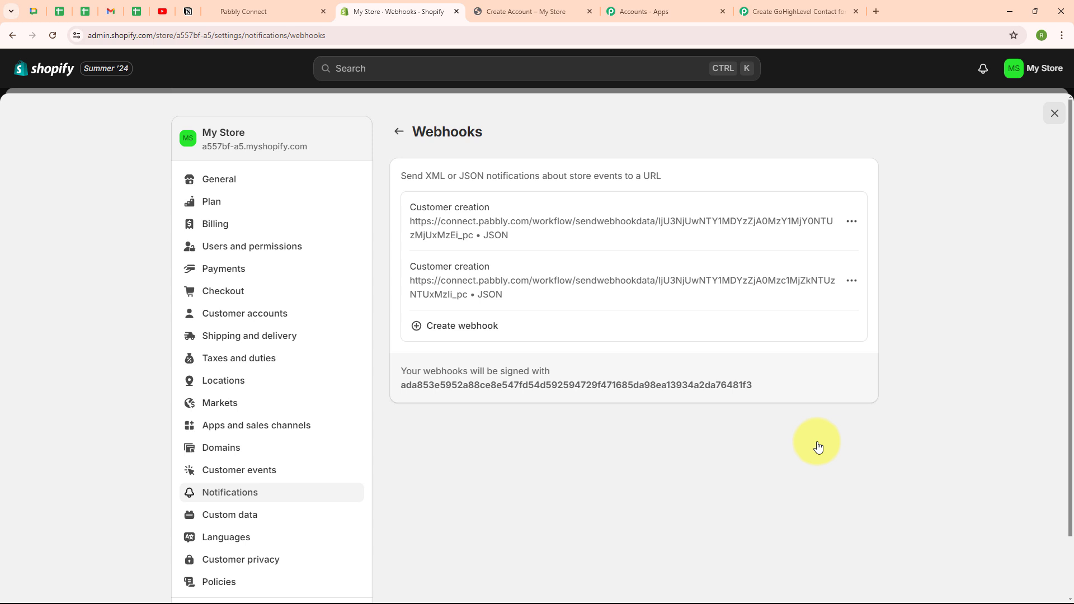
Step: Start a new webhook with the Customer creation event and JSON format
click(483, 335)
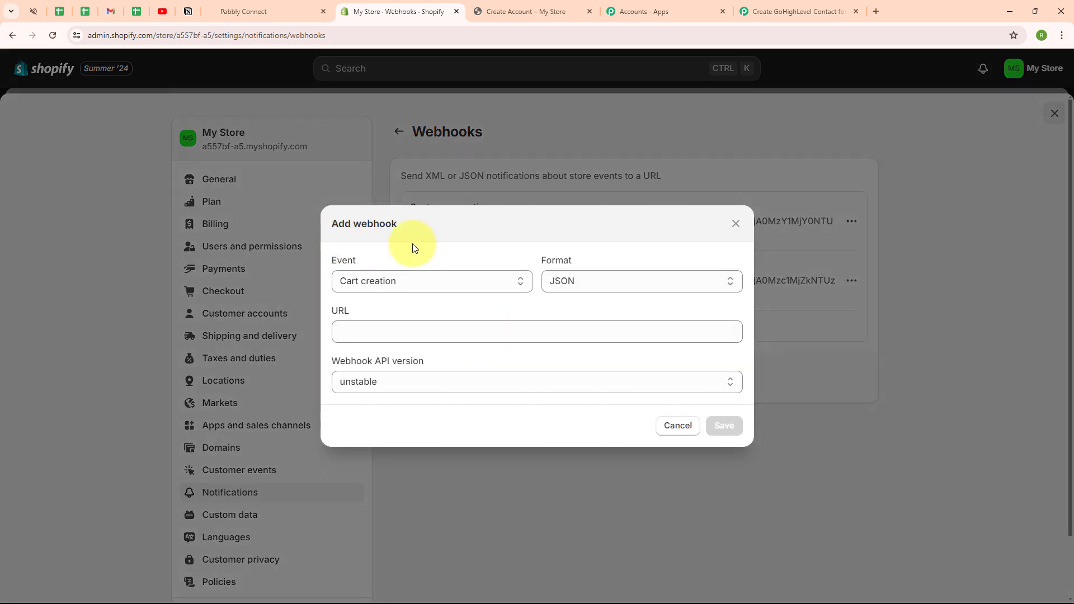
click(434, 284)
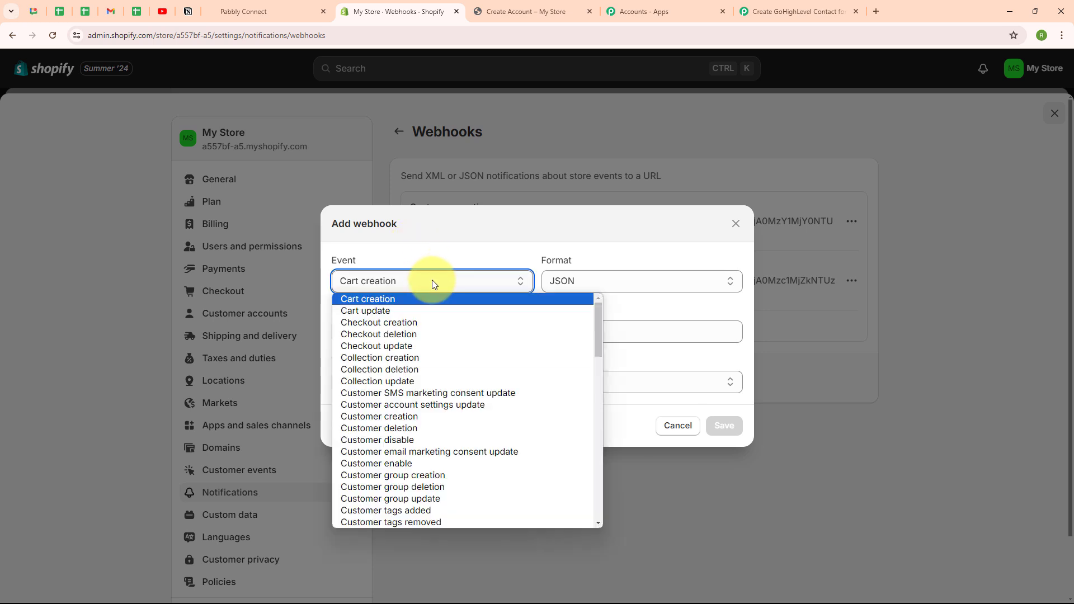
click(444, 416)
click(618, 283)
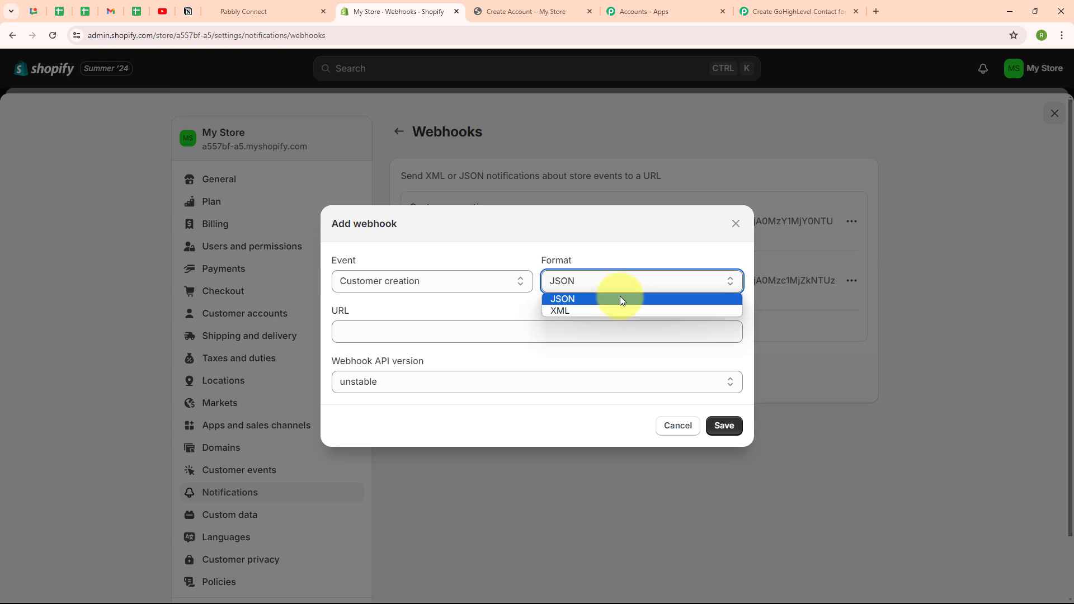
click(620, 301)
click(440, 301)
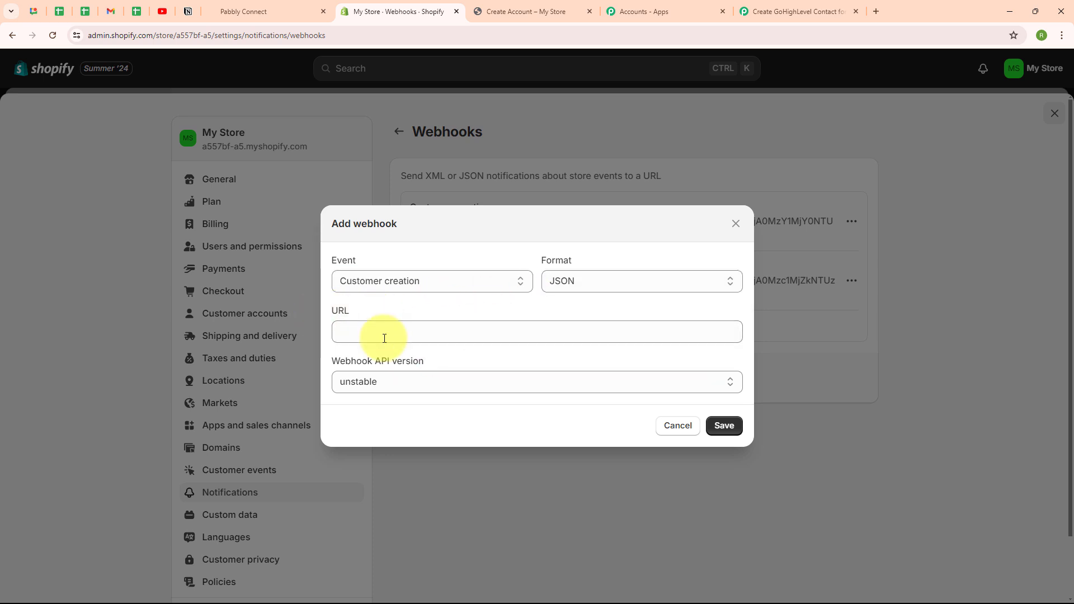
Step: Copy the workflow's webhook URL and paste it into the new Shopify webhook's URL field
click(744, 6)
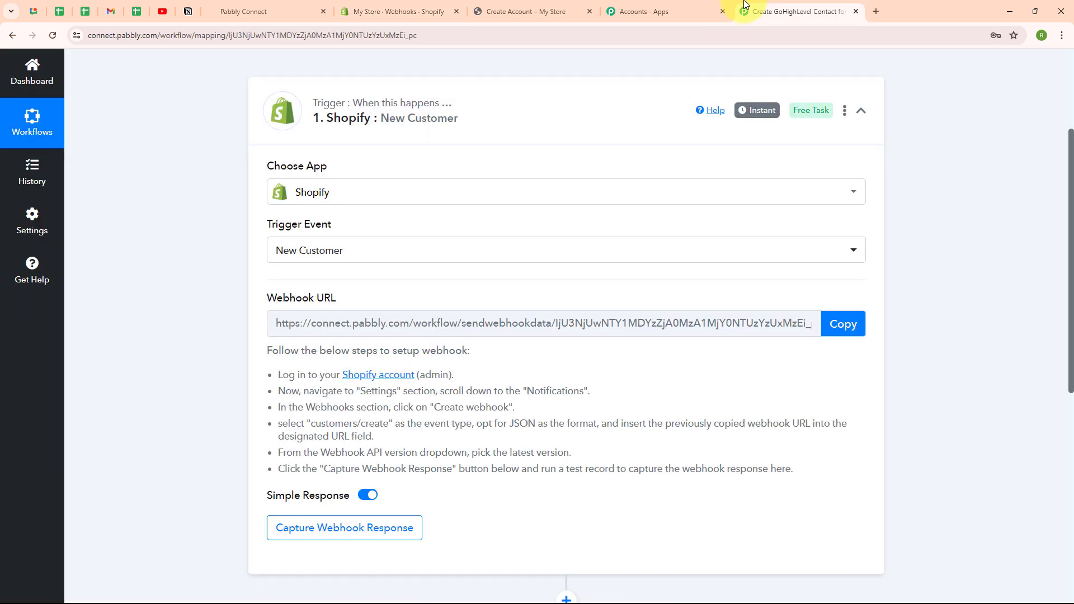
click(844, 324)
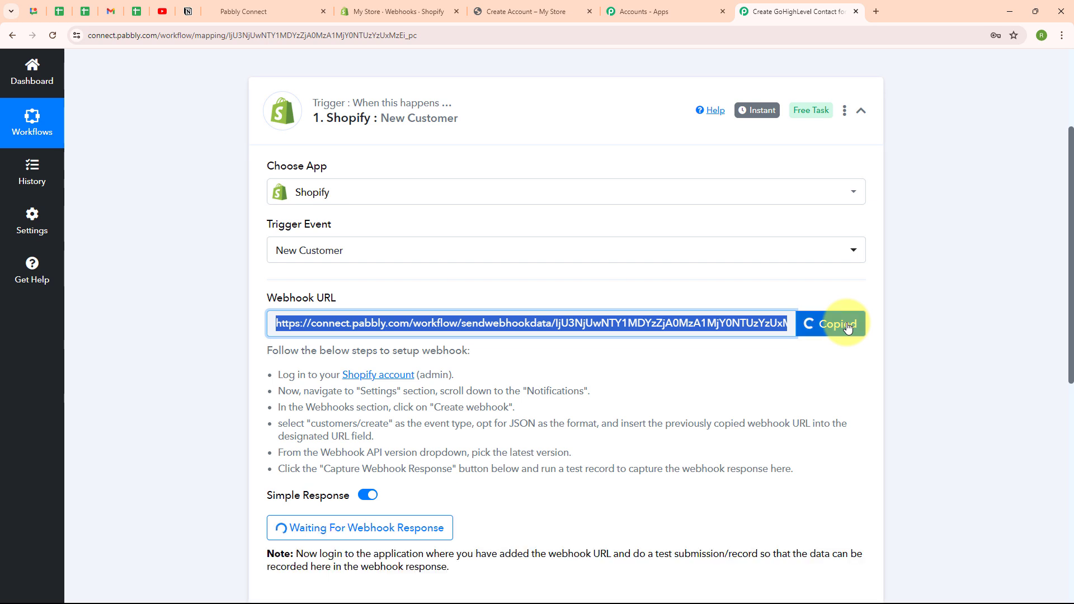
click(420, 13)
click(432, 334)
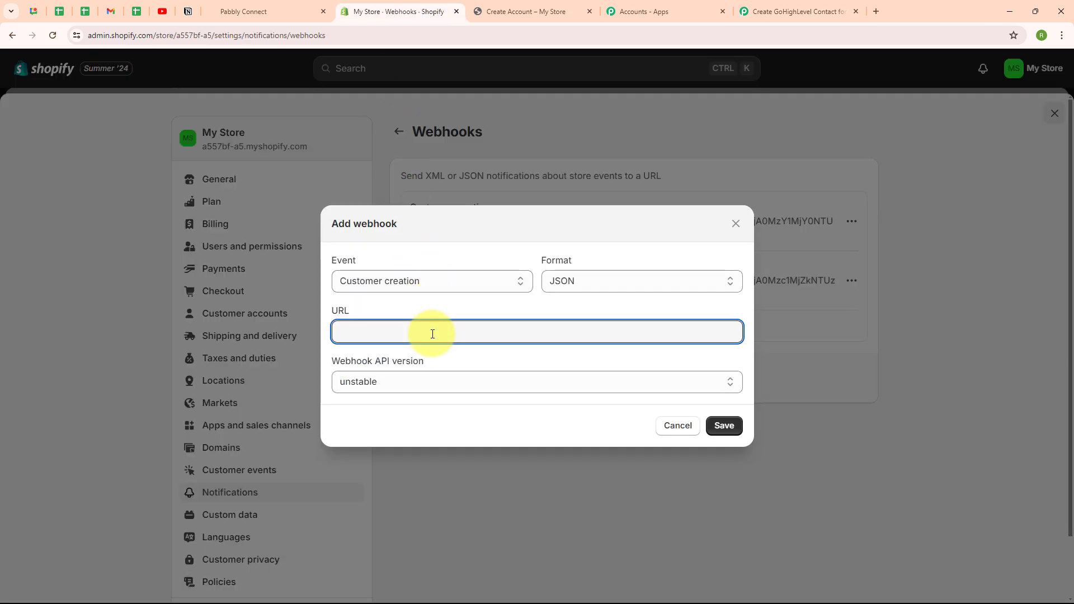
key(ctrl+v)
click(438, 307)
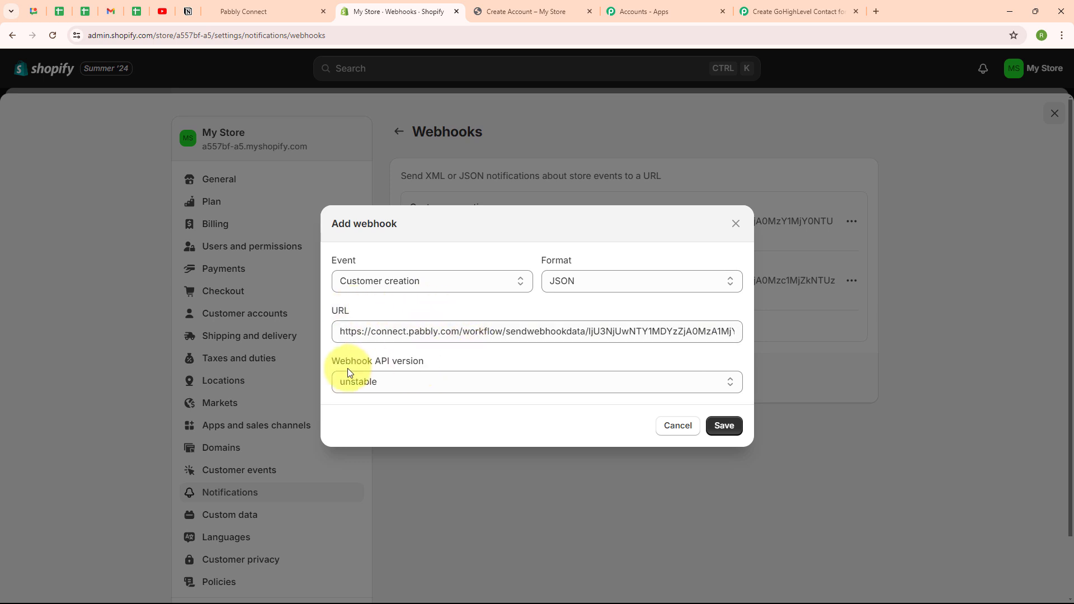
Step: Set the webhook API version to 2024-07 (Latest) and save the webhook
click(566, 380)
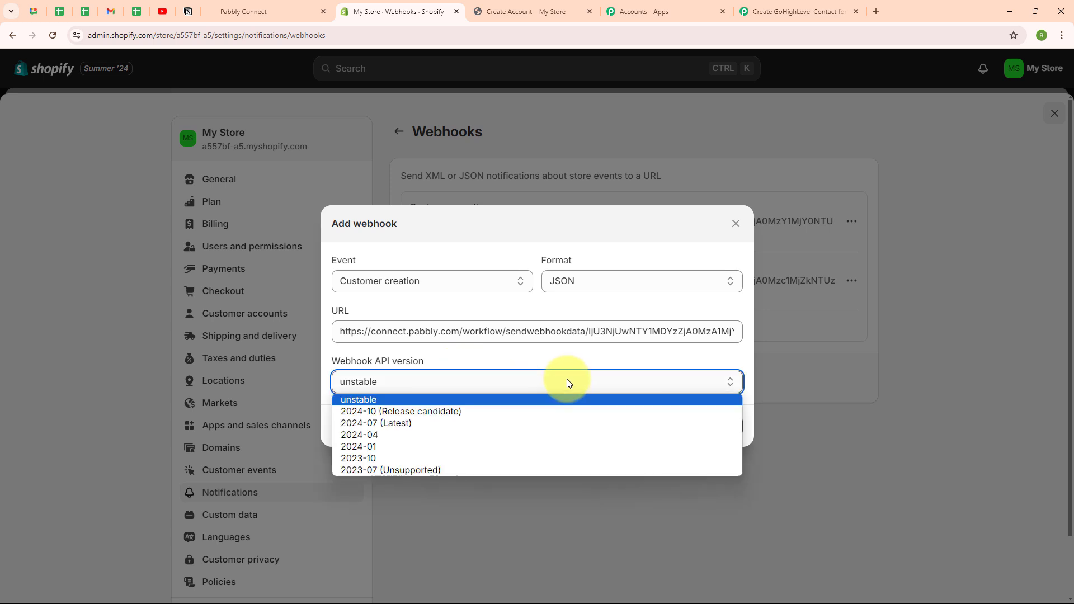
click(563, 423)
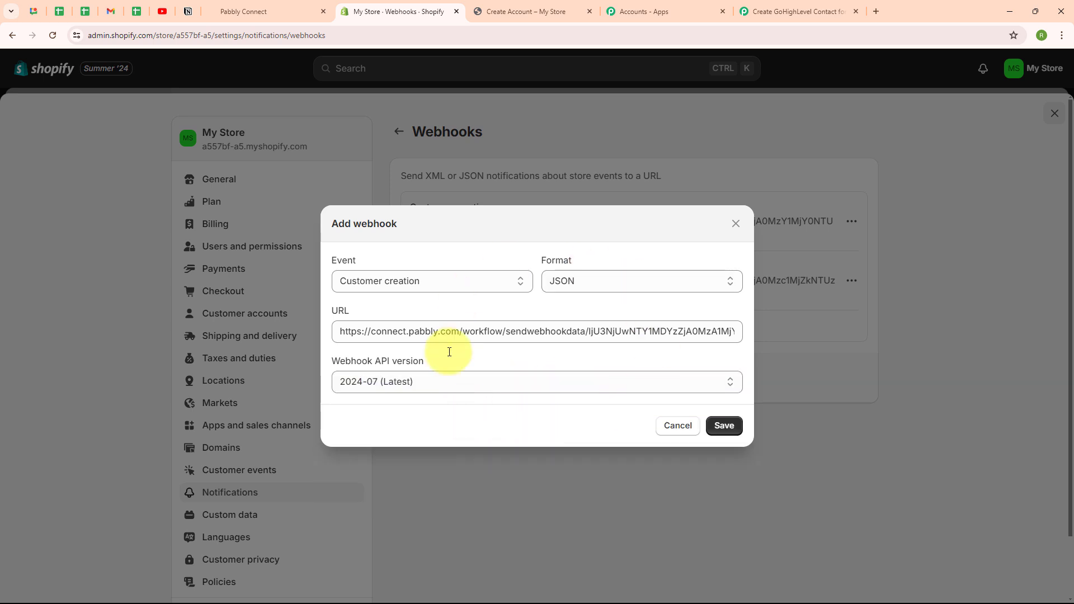
click(724, 427)
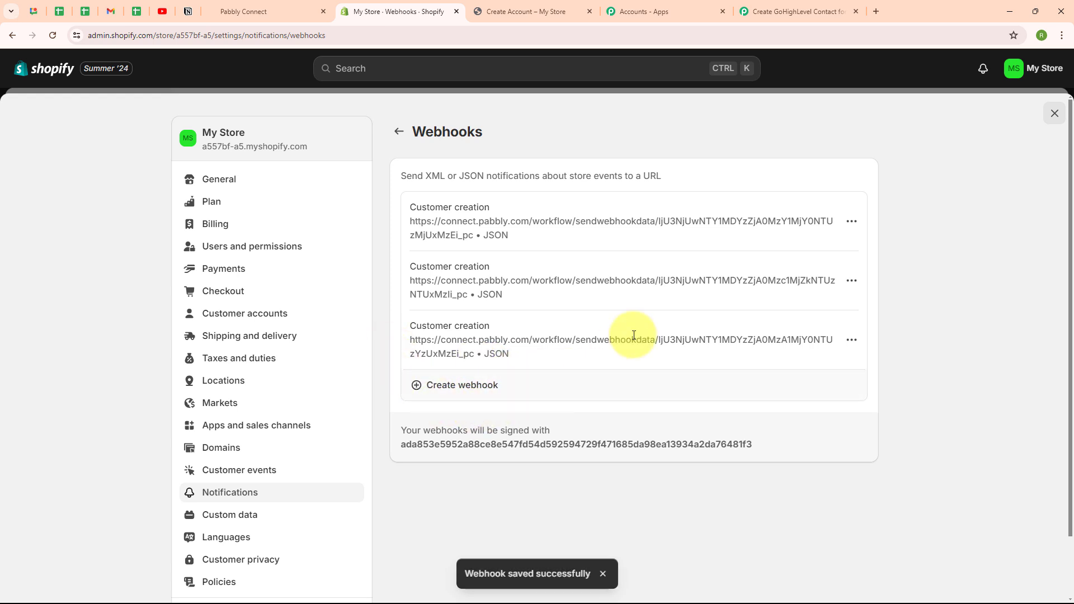
Step: Register a test storefront customer with first name Test, last name User, an e-mail address and the account password
click(844, 5)
scroll(901, 312, down, 3)
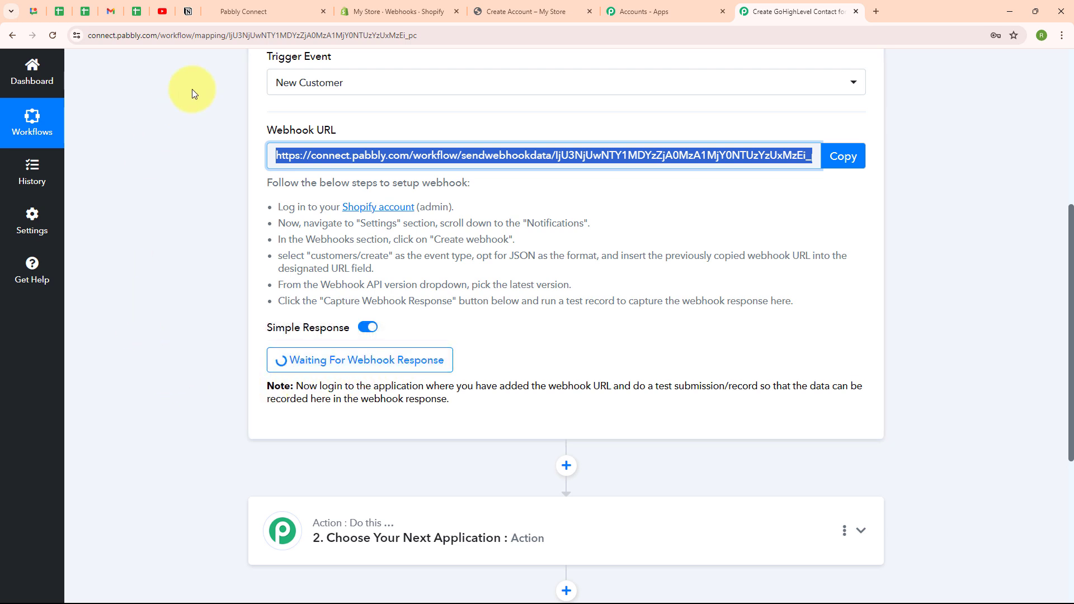
click(500, 12)
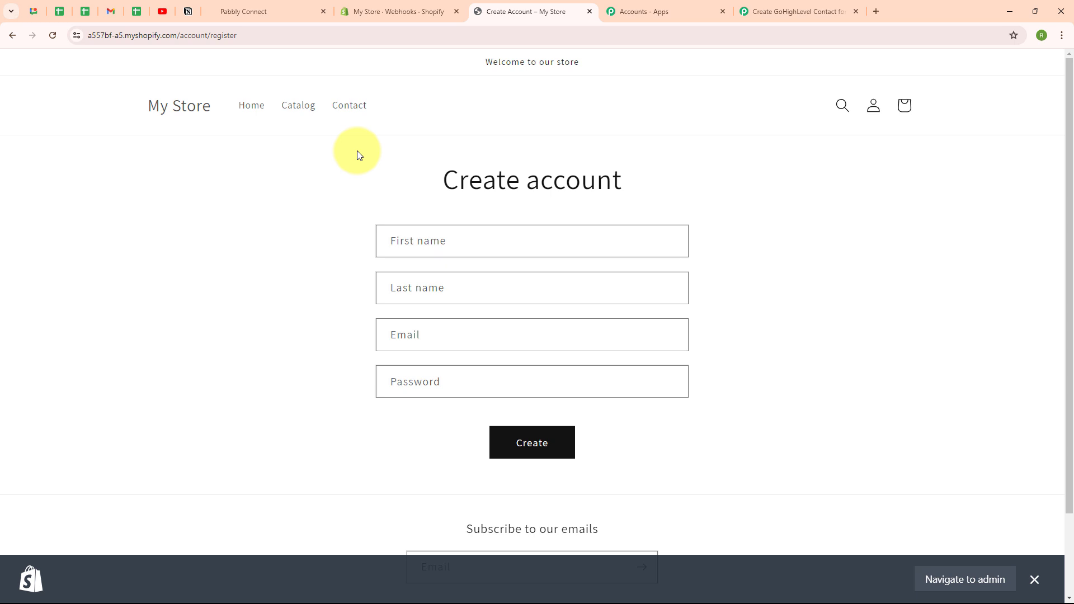
click(423, 235)
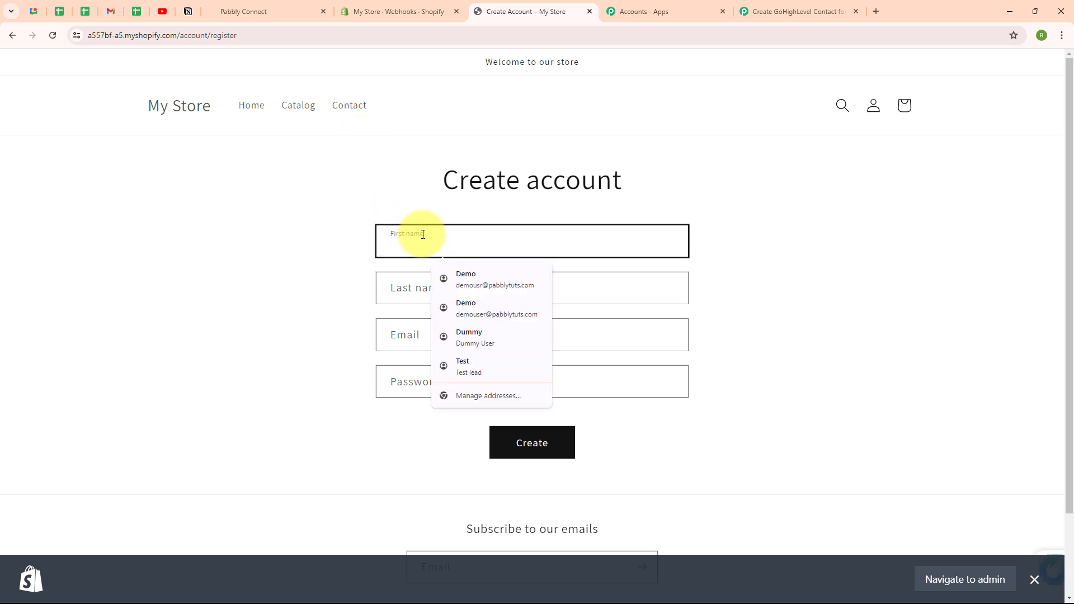
text(Test)
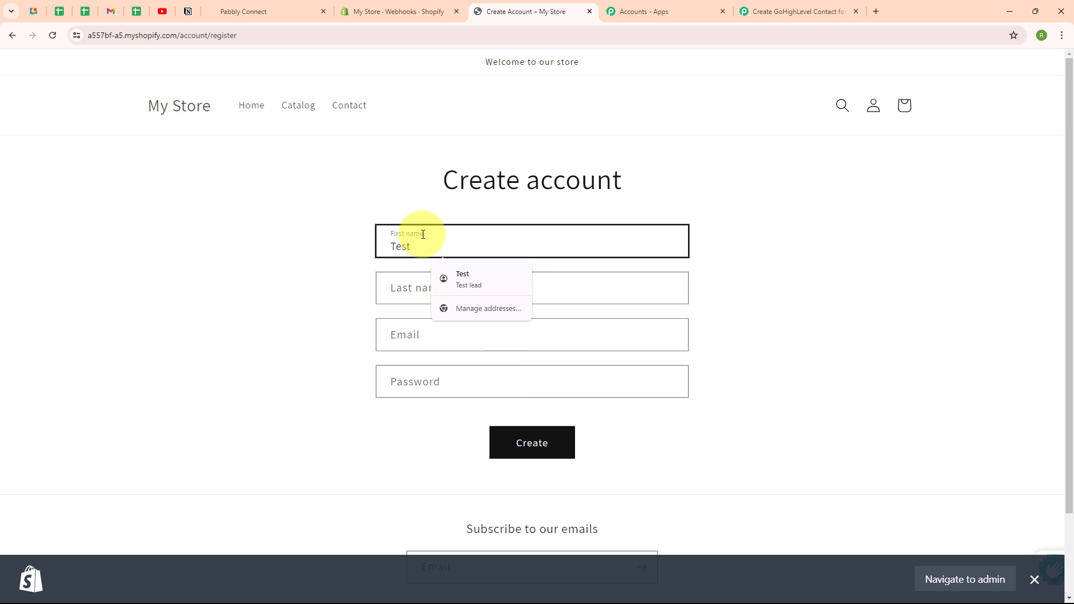
click(406, 286)
text(User)
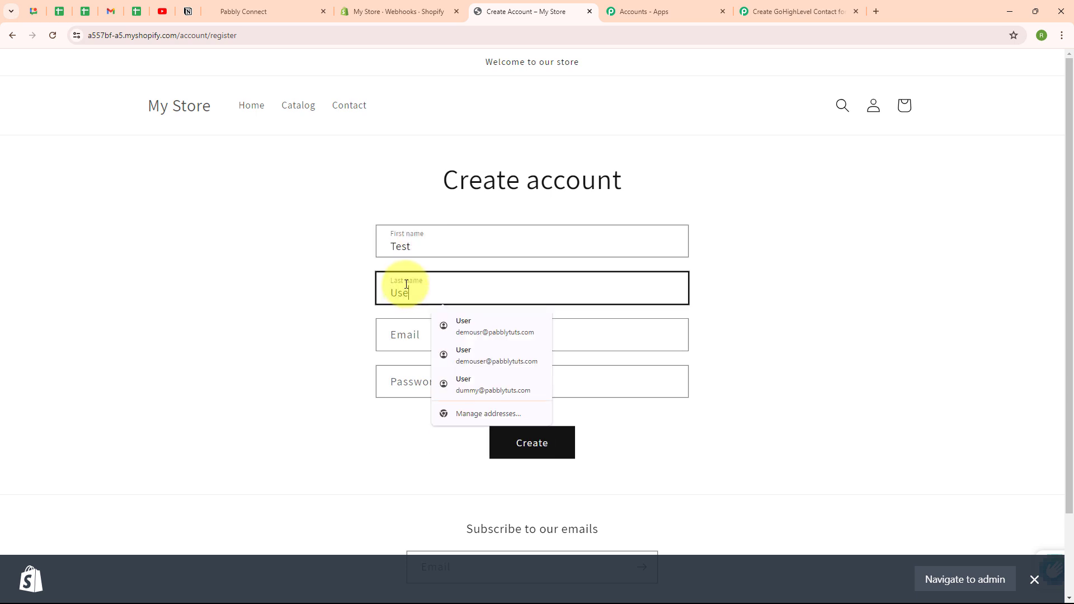
key(Tab)
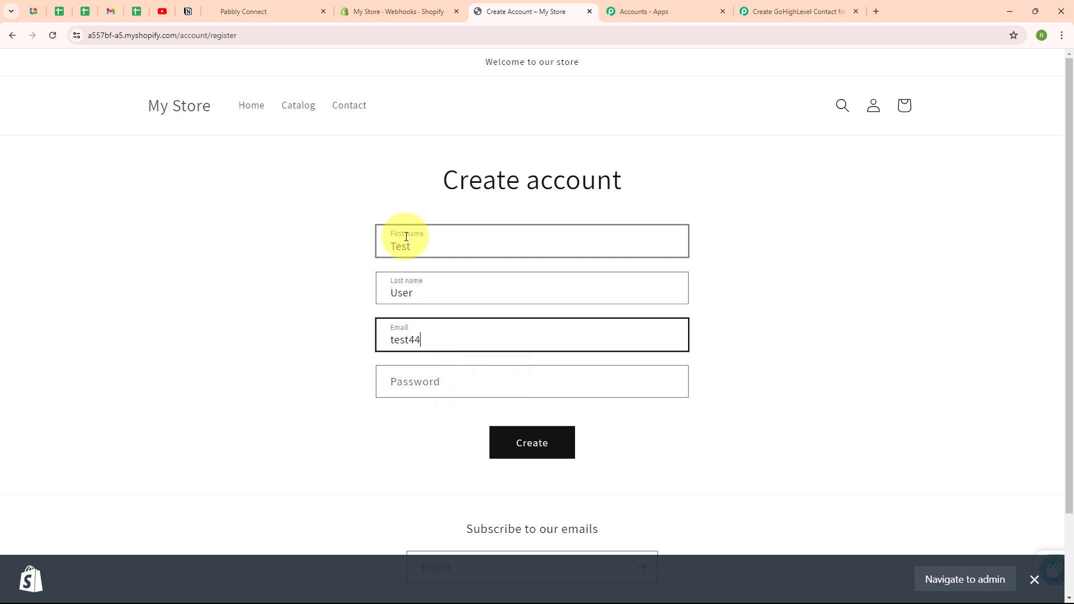
click(463, 374)
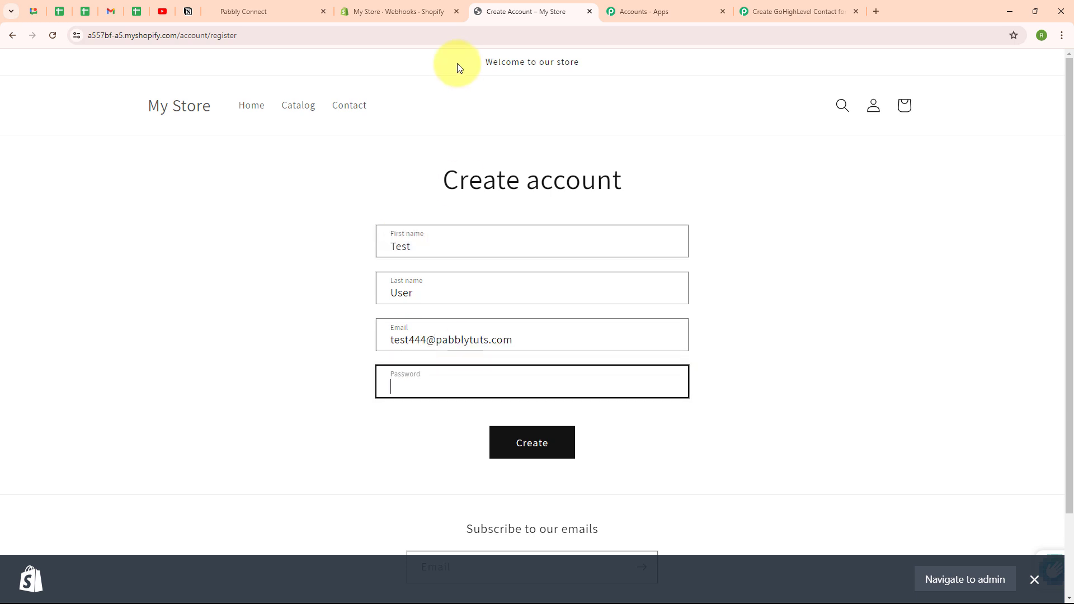
text(••••••••••)
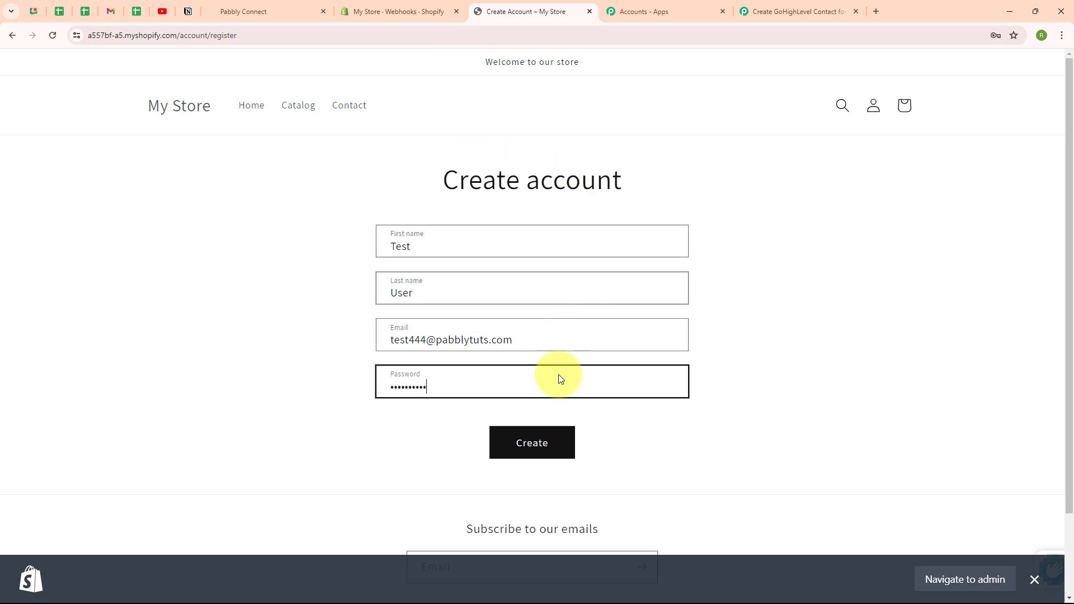
click(550, 447)
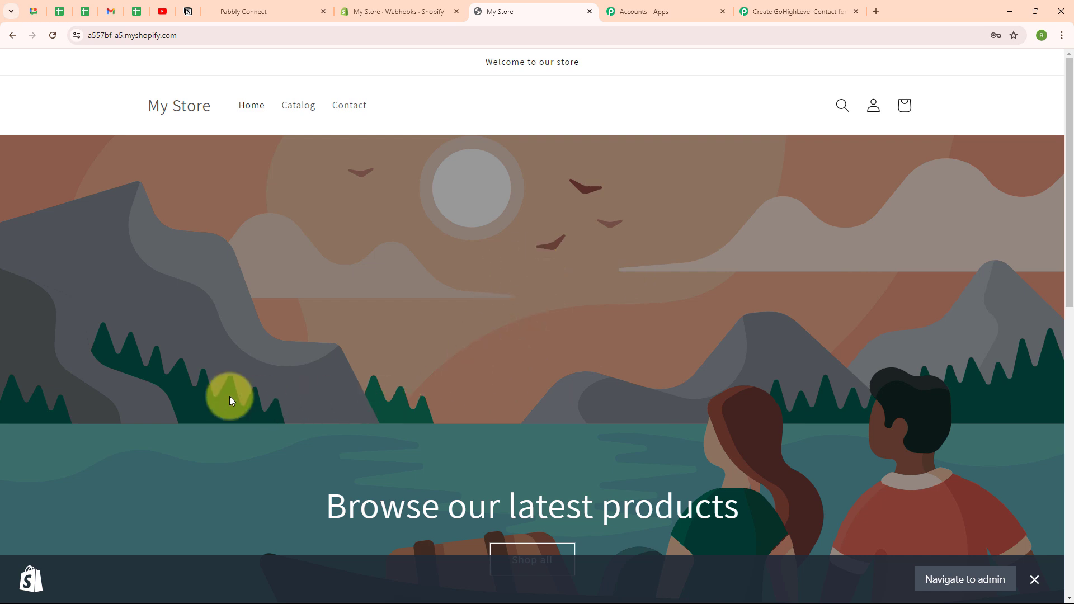
Step: Review the captured webhook response fields for the new customer in the trigger step
click(791, 11)
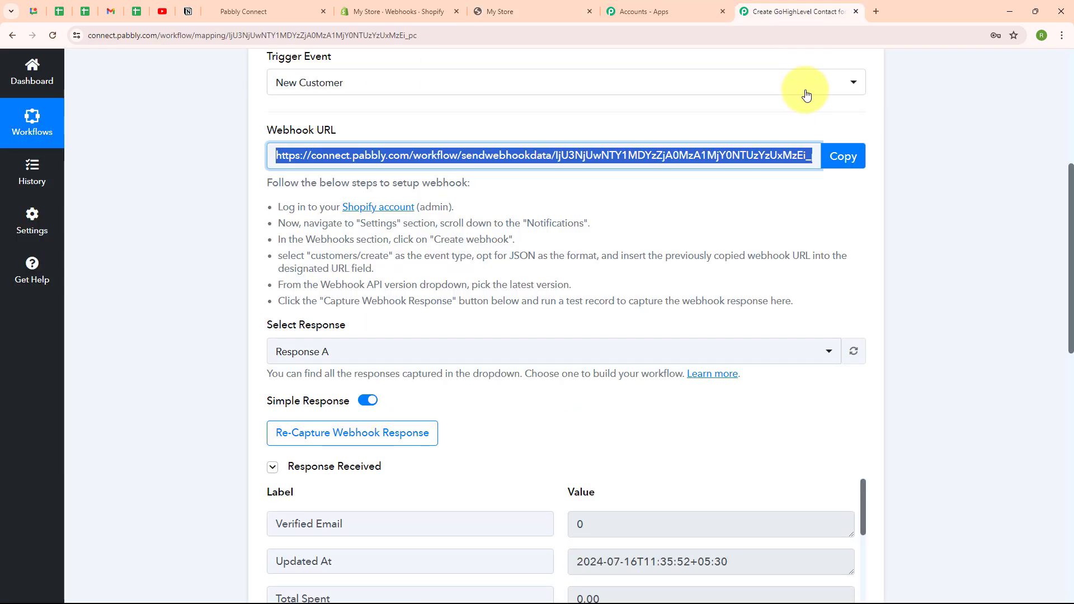
scroll(1021, 417, down, 5)
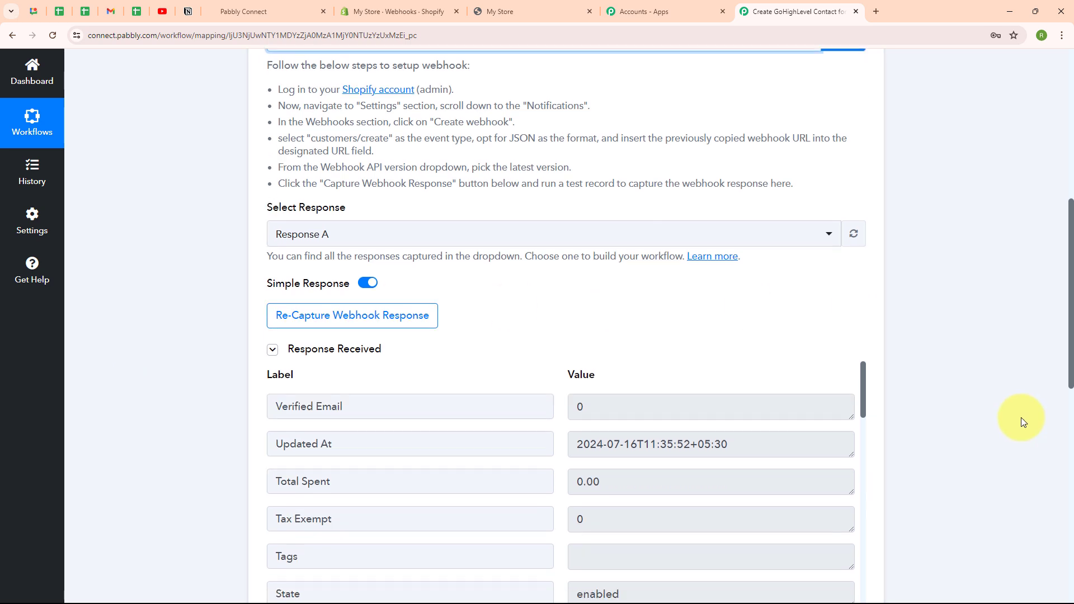
scroll(1021, 417, down, 2)
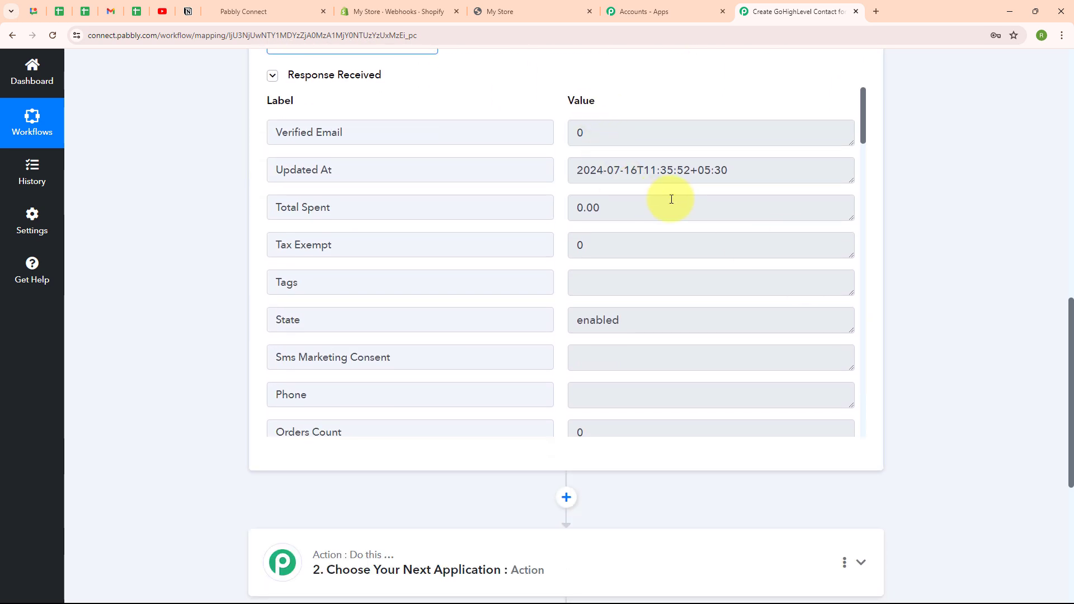
scroll(671, 200, down, 4)
scroll(671, 199, down, 3)
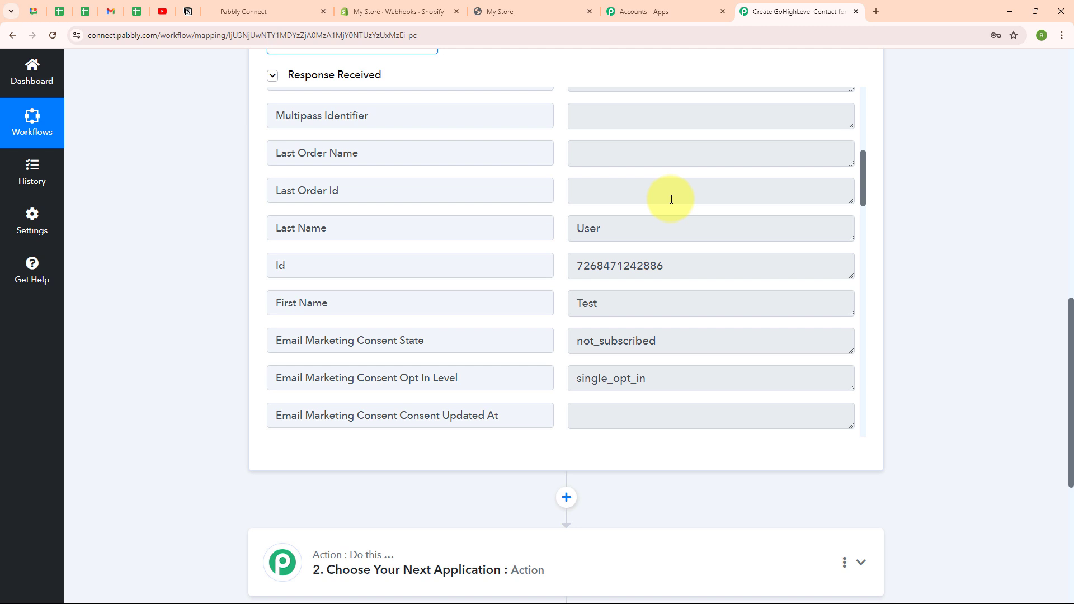
scroll(671, 199, down, 1)
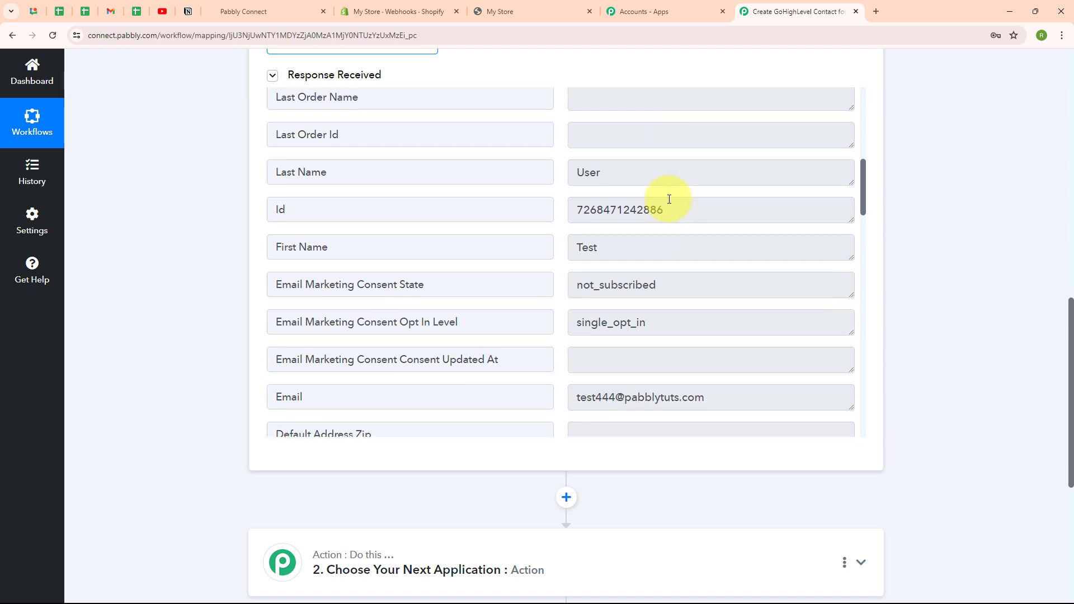
scroll(669, 199, down, 7)
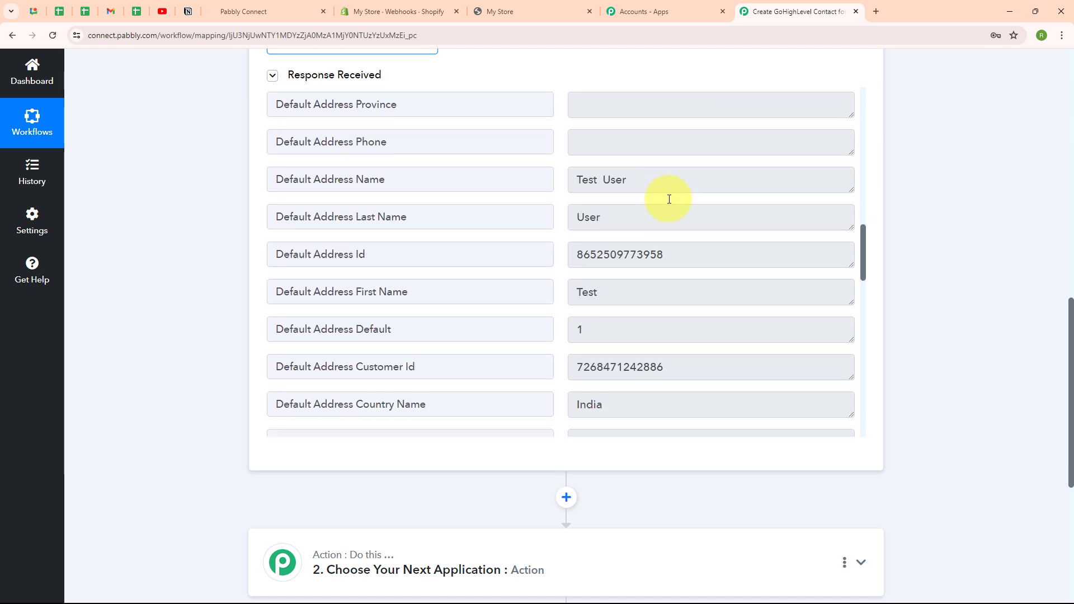
scroll(669, 199, down, 3)
scroll(915, 186, up, 5)
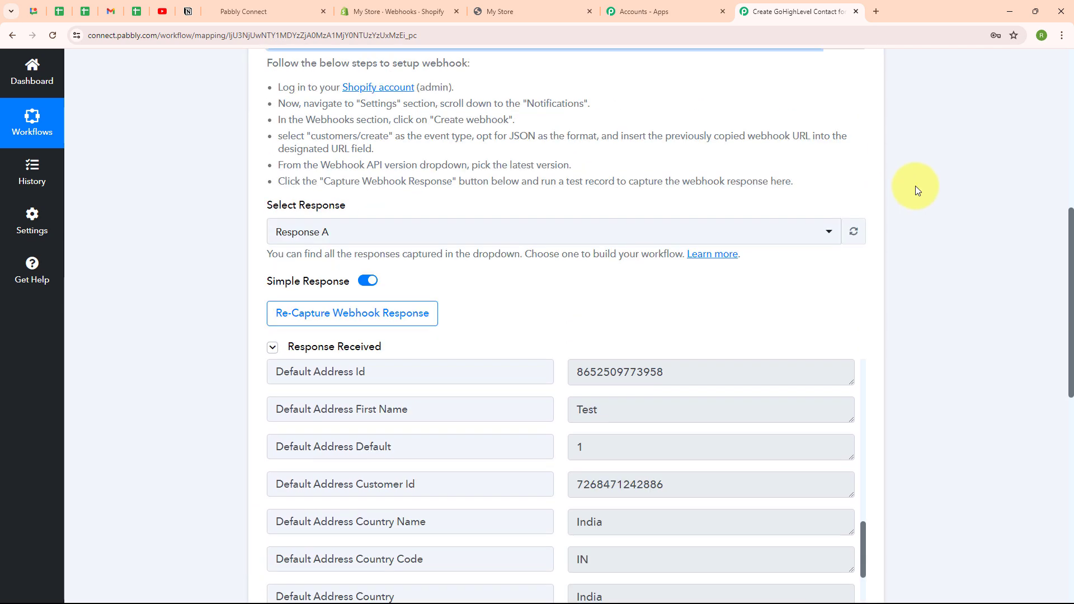
scroll(915, 186, up, 8)
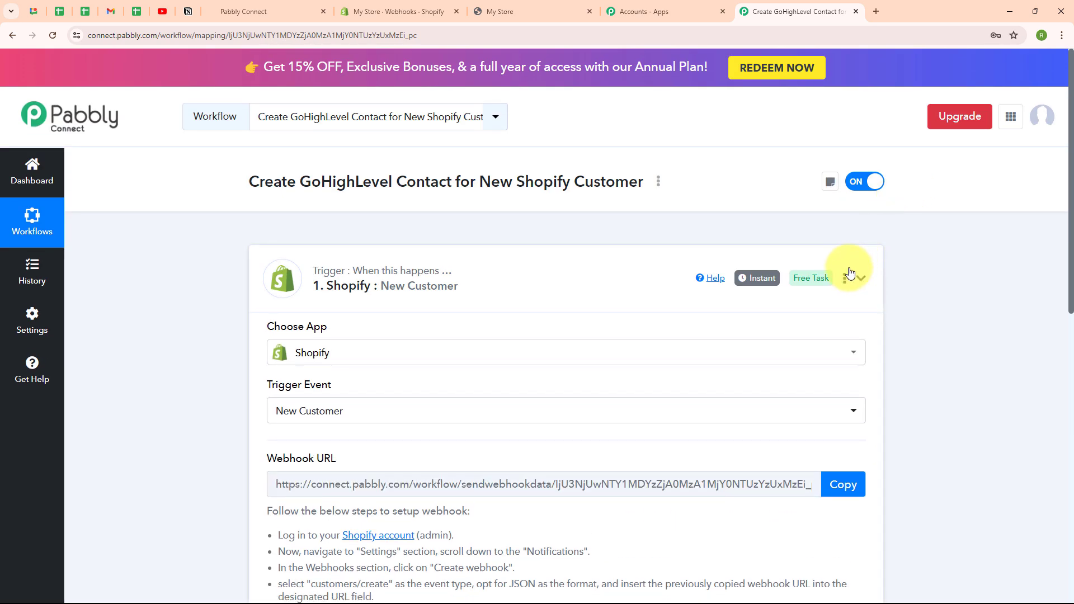
Step: Add an action step using the LeadConnector V2 app with the Create Contact action event
click(849, 273)
click(412, 410)
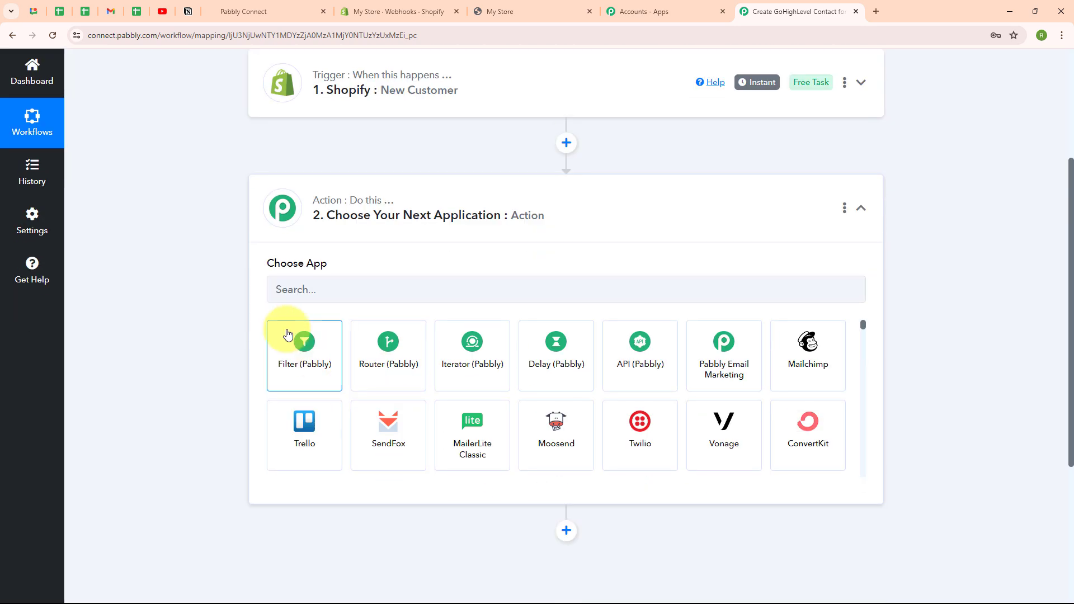
click(297, 285)
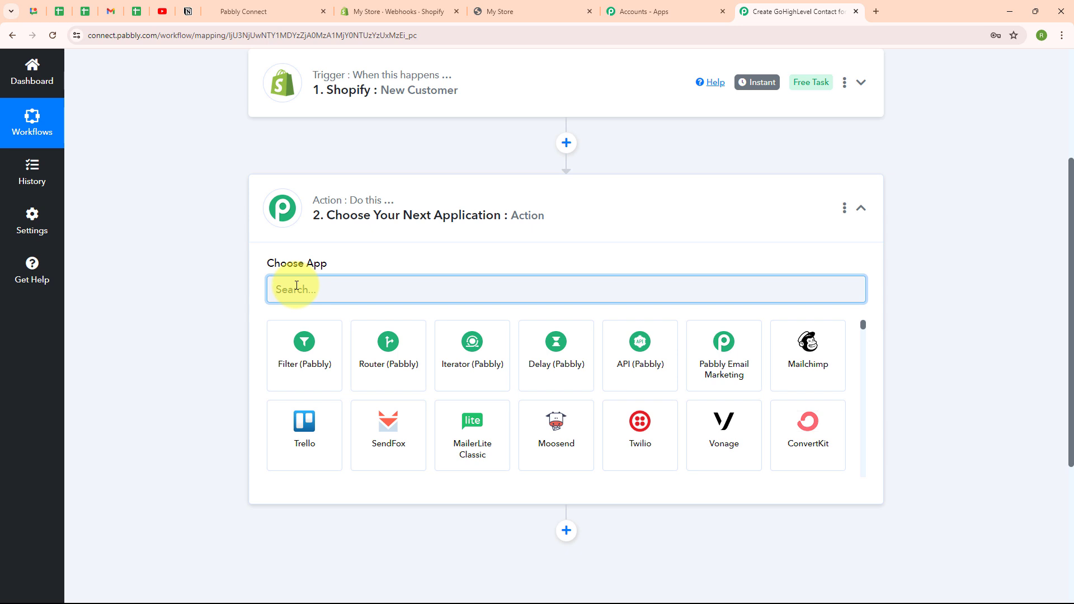
text(lead)
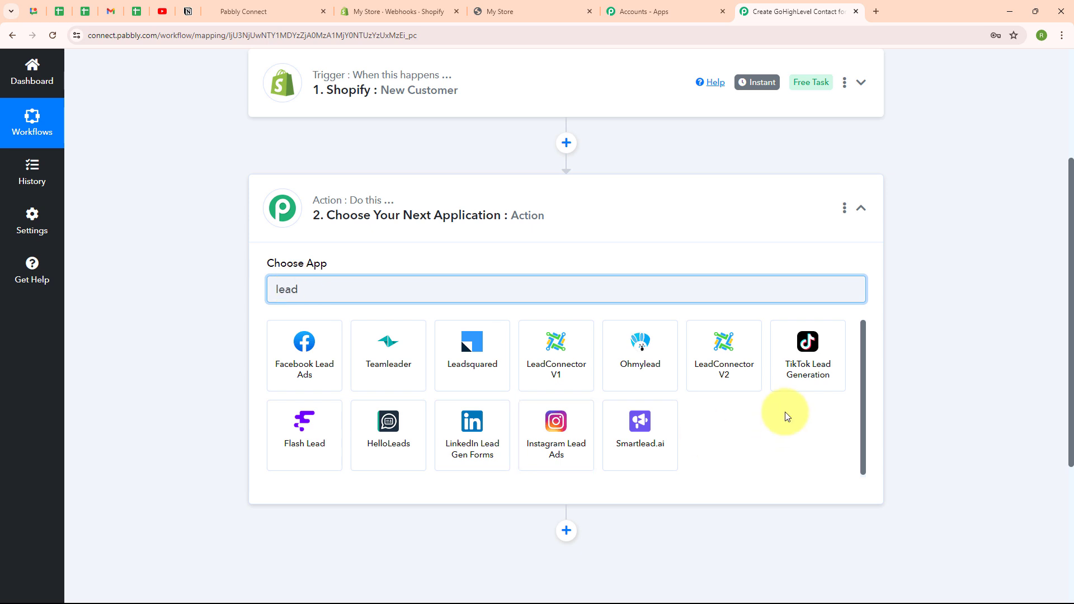
click(738, 377)
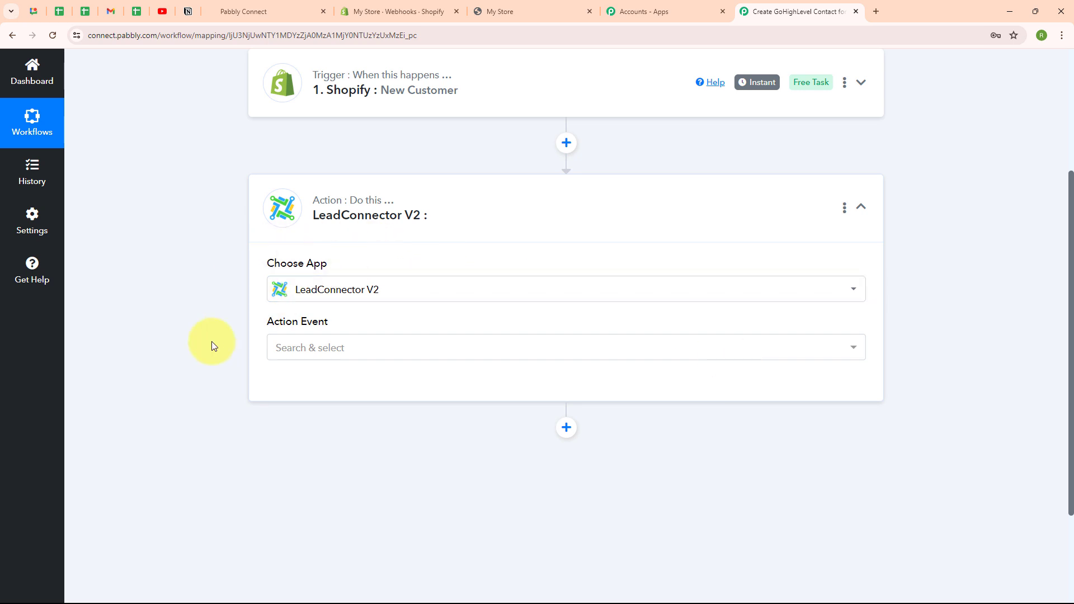
click(352, 362)
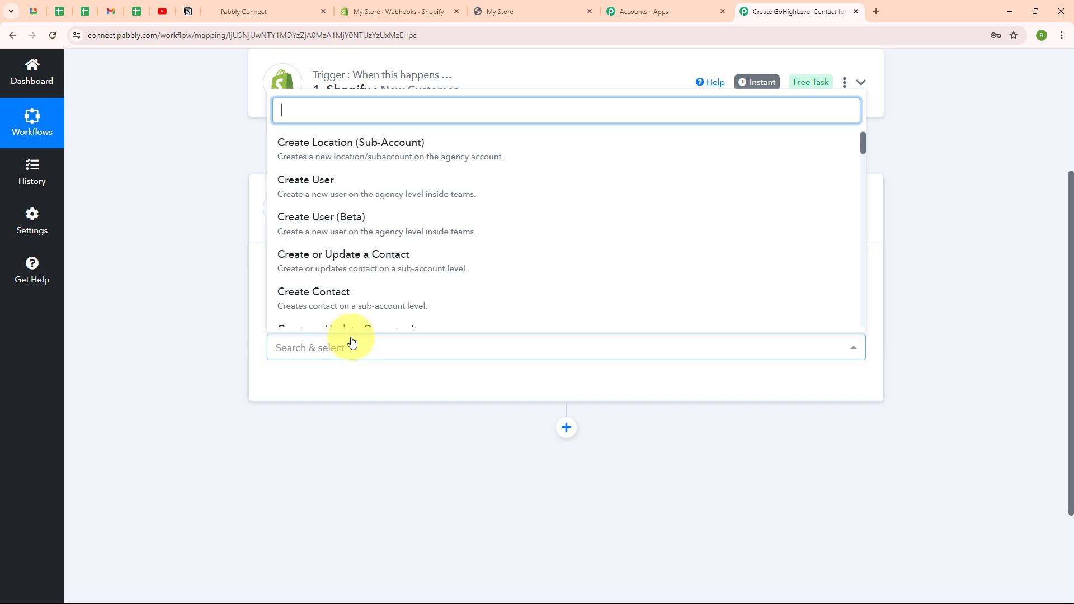
click(345, 301)
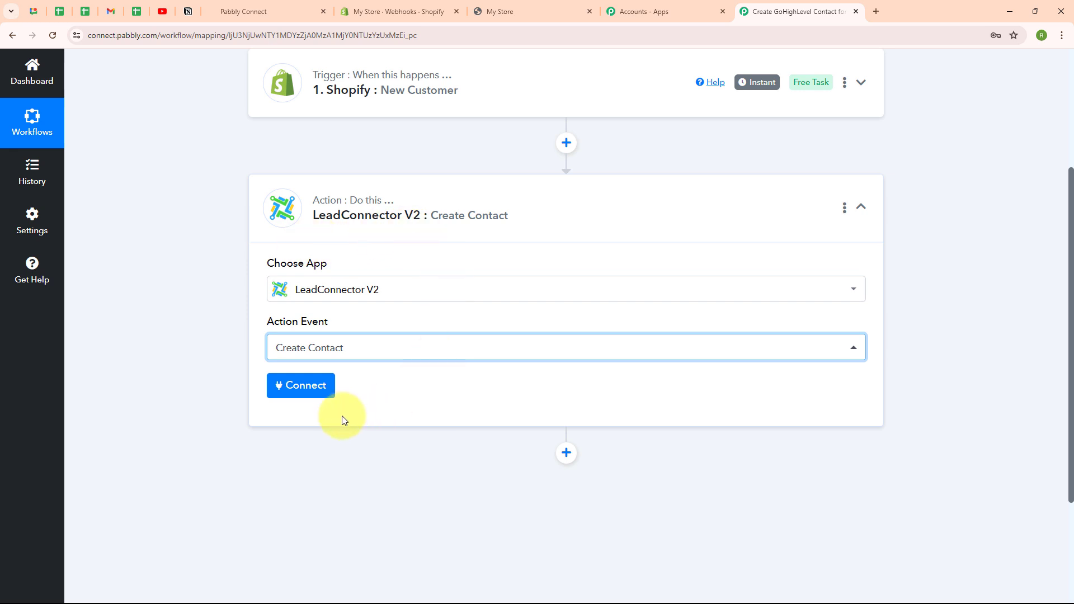
Step: Add a new LeadConnector V2 connection, authorizing the Pabbly Connect agency with access to all sub-accounts and automatic future installation
click(313, 389)
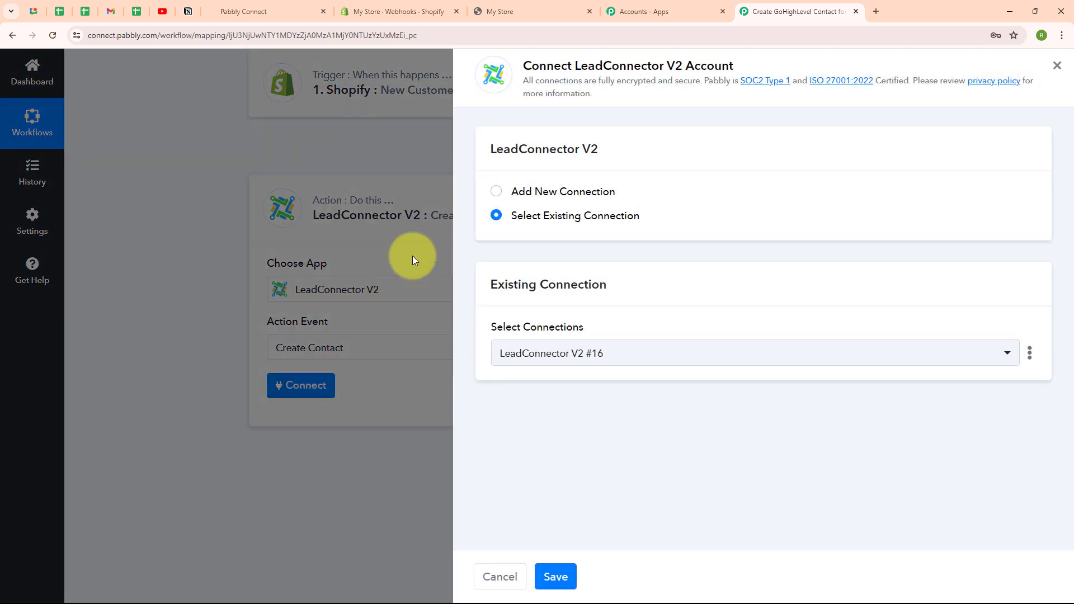
click(497, 192)
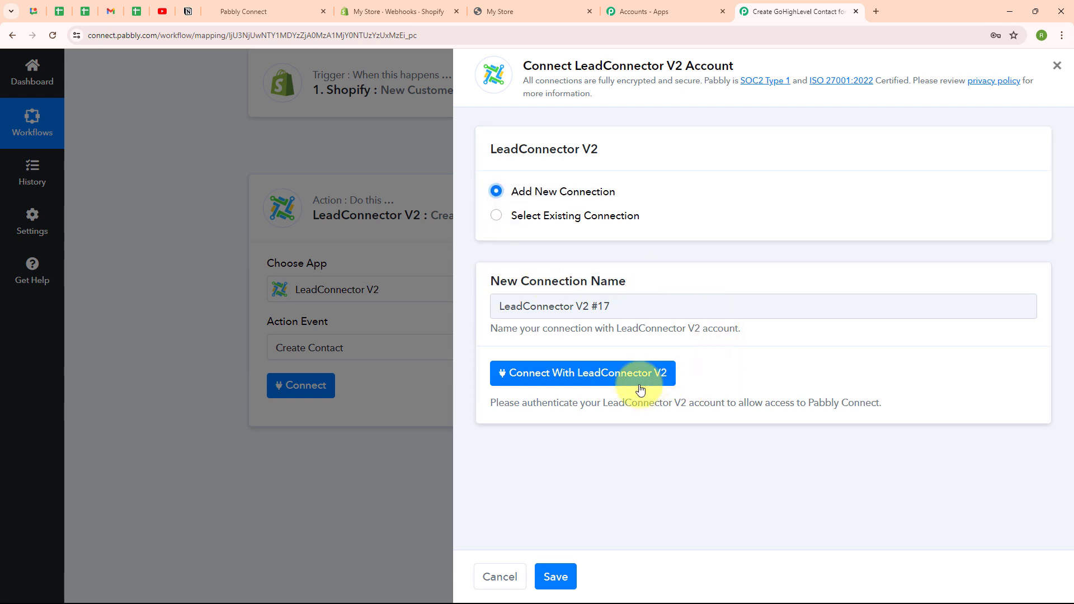
click(600, 374)
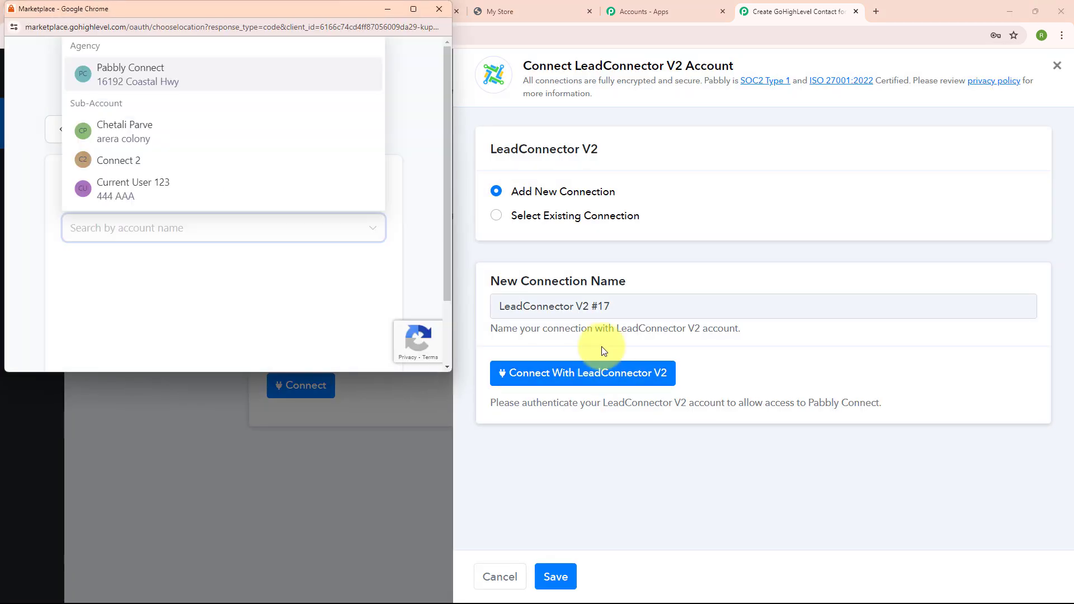
click(190, 85)
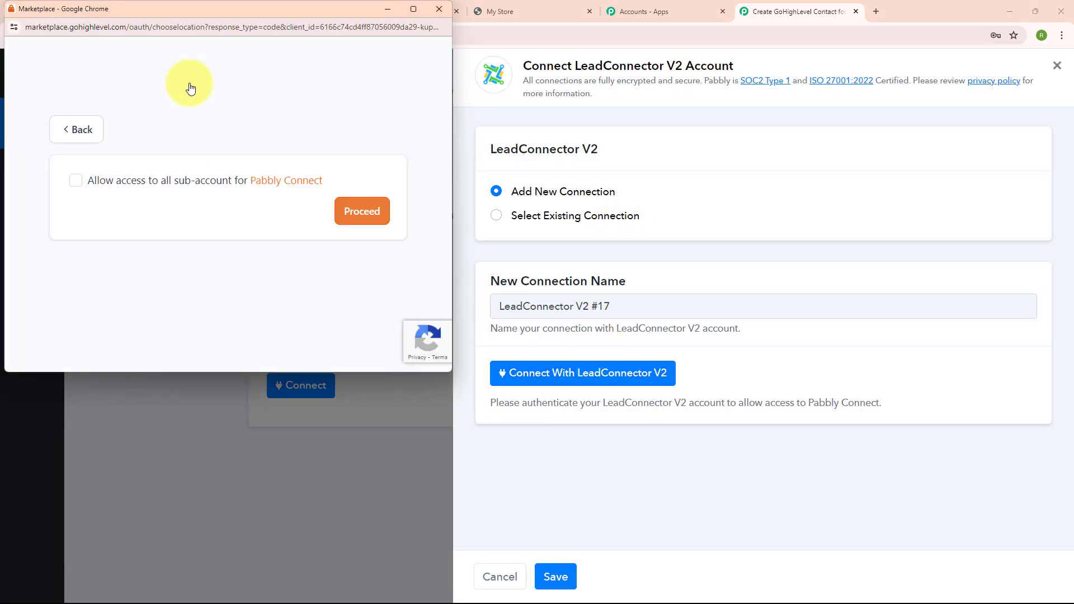
click(74, 181)
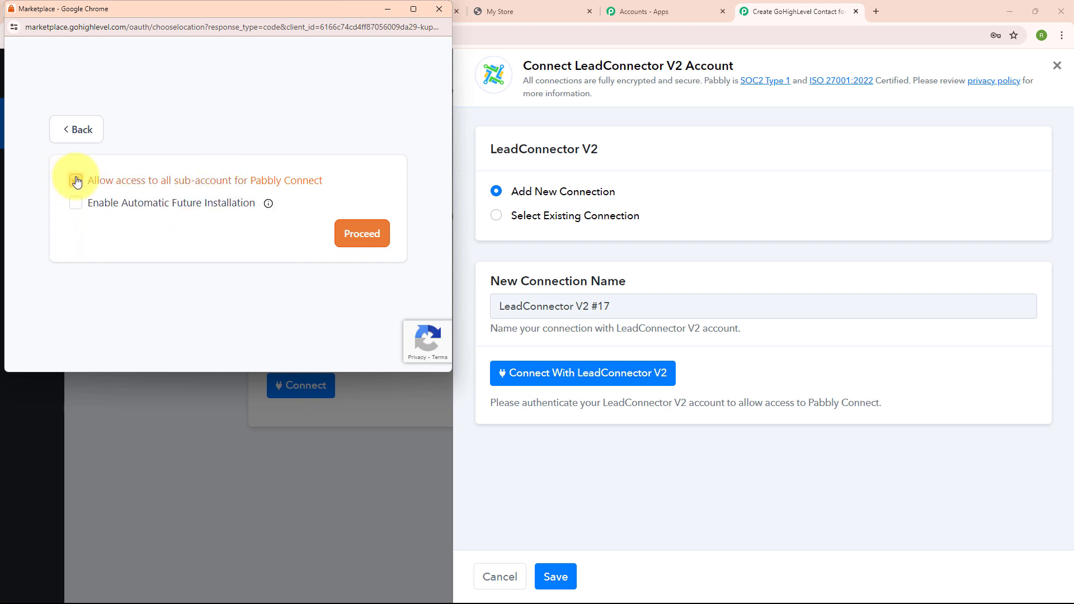
click(80, 205)
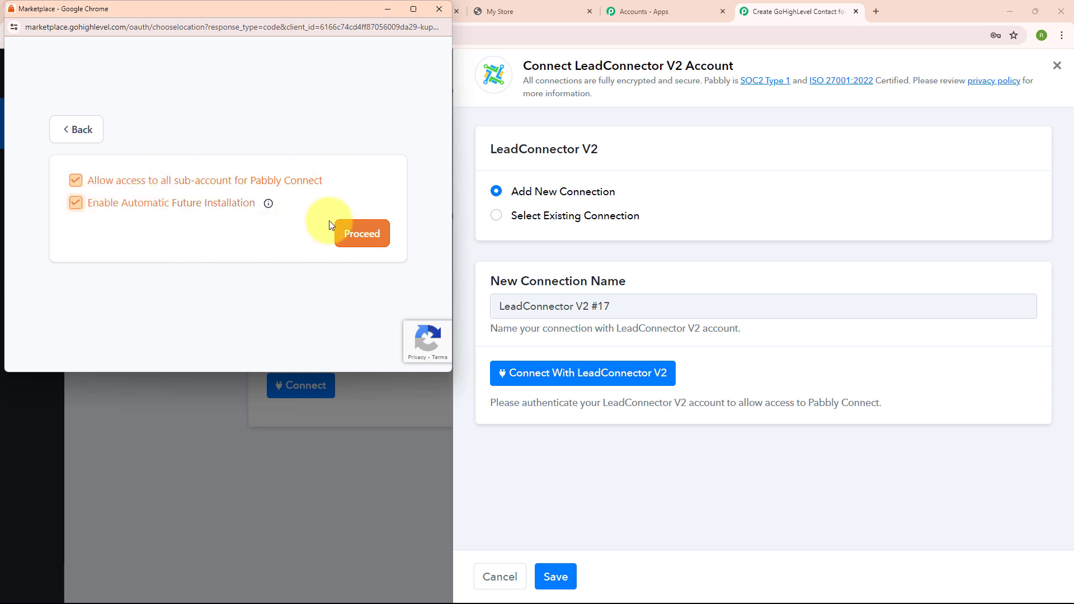
click(361, 241)
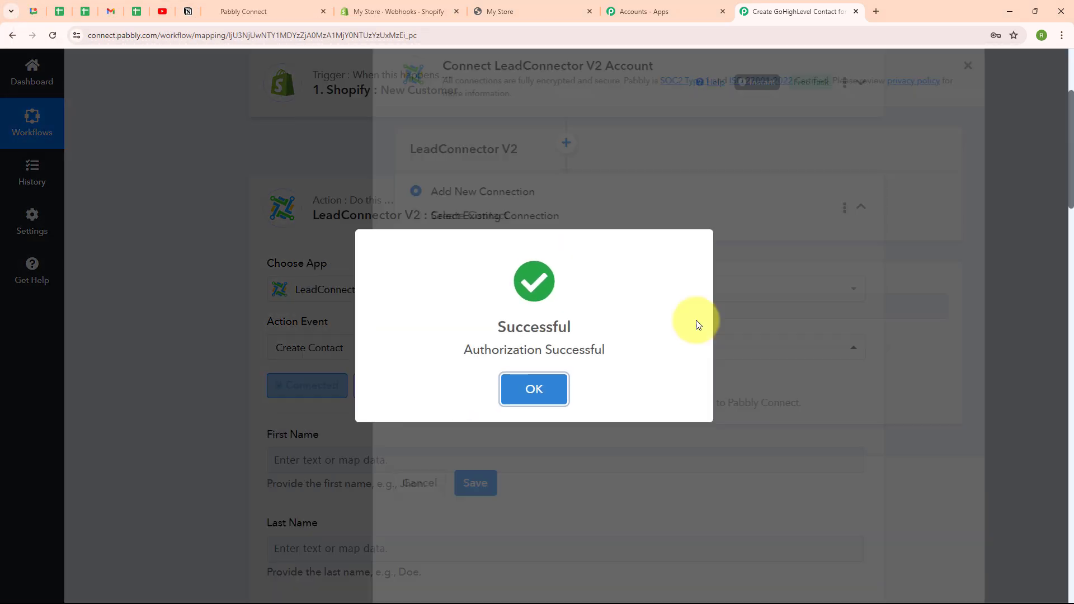
click(534, 388)
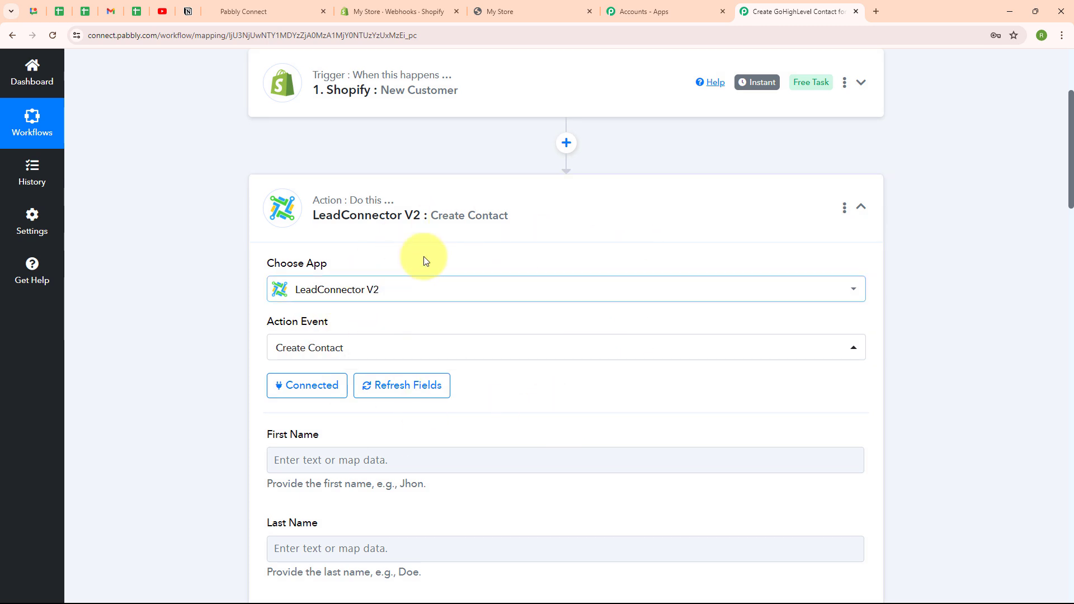
Step: Map the Shopify customer's first name and last name into the contact's First Name and Last Name fields
scroll(569, 384, down, 5)
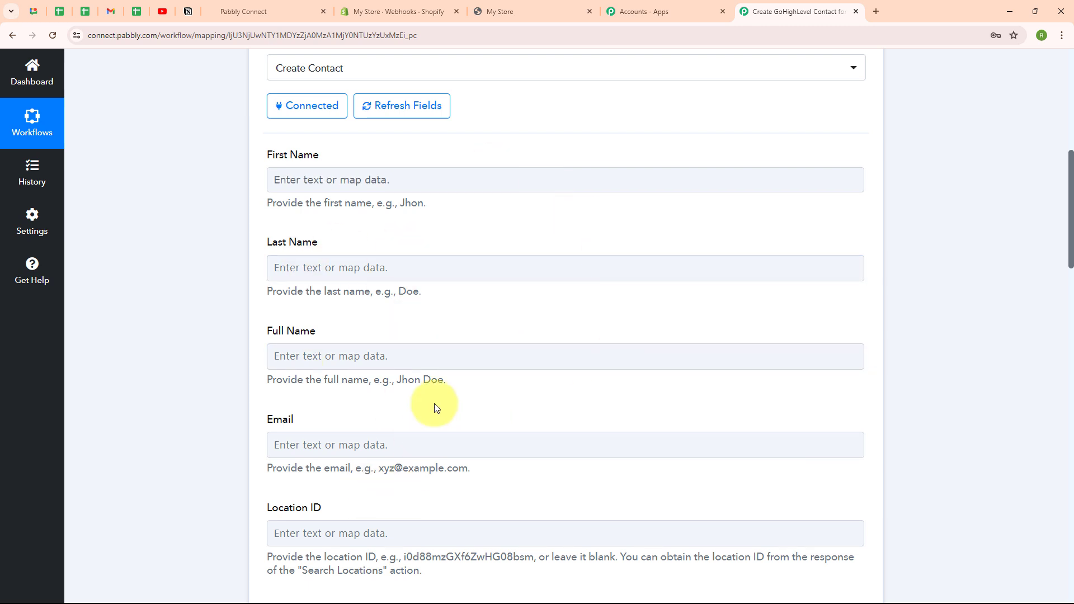
click(273, 183)
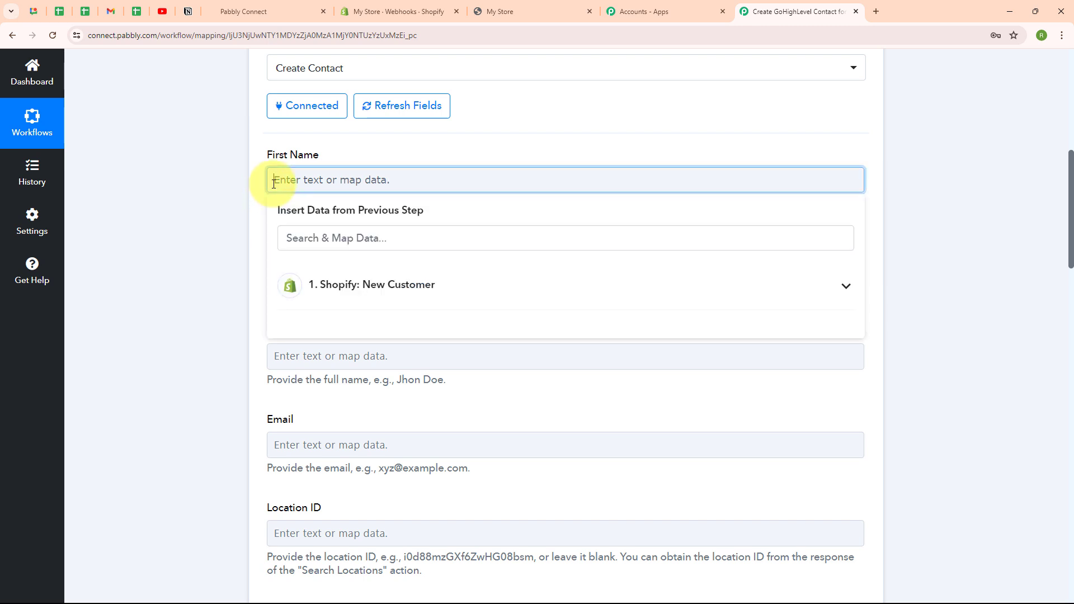
click(386, 298)
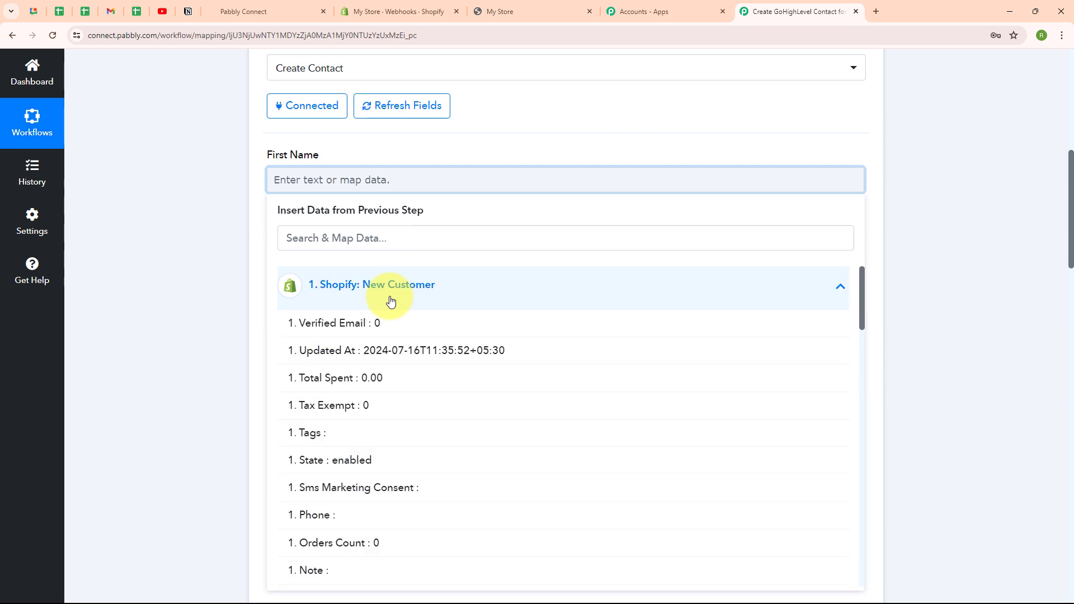
scroll(431, 439, down, 5)
click(386, 462)
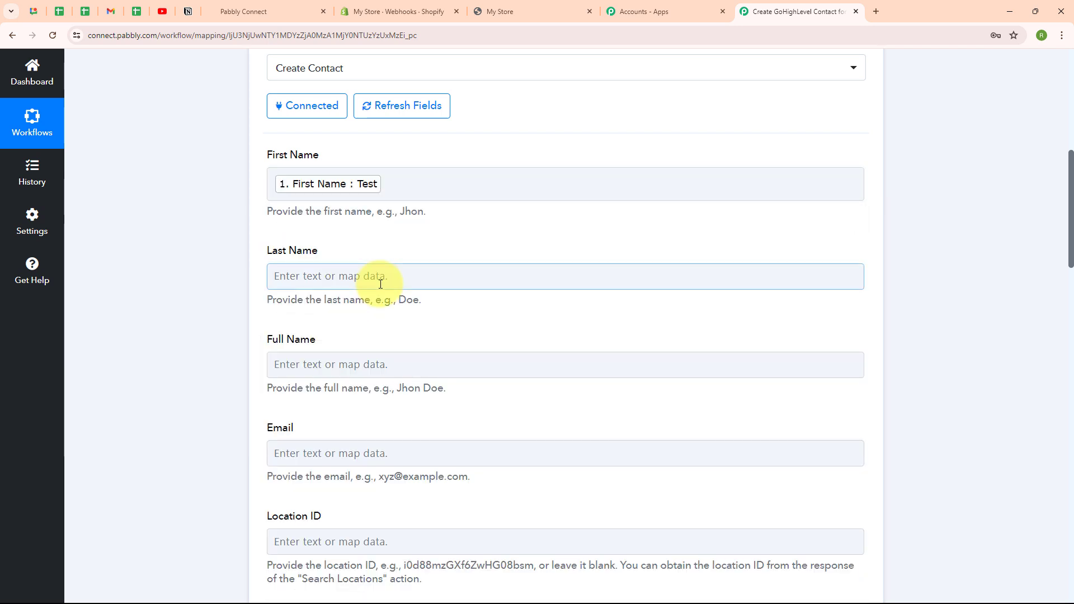
click(372, 277)
click(497, 386)
scroll(481, 506, down, 5)
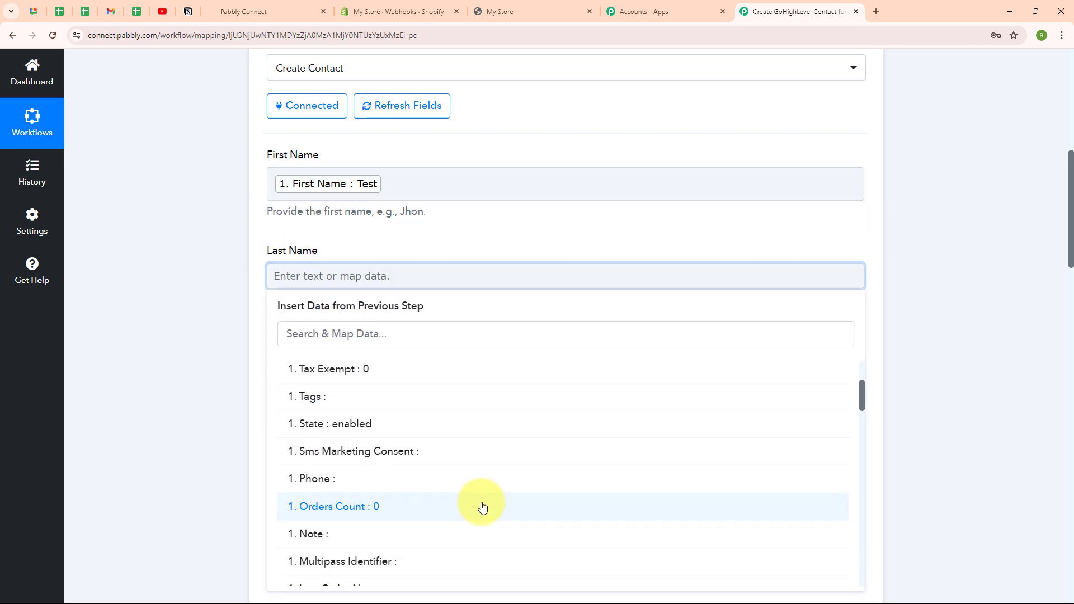
click(480, 503)
Step: Map the Shopify customer's email into the contact's Email field
scroll(615, 401, down, 4)
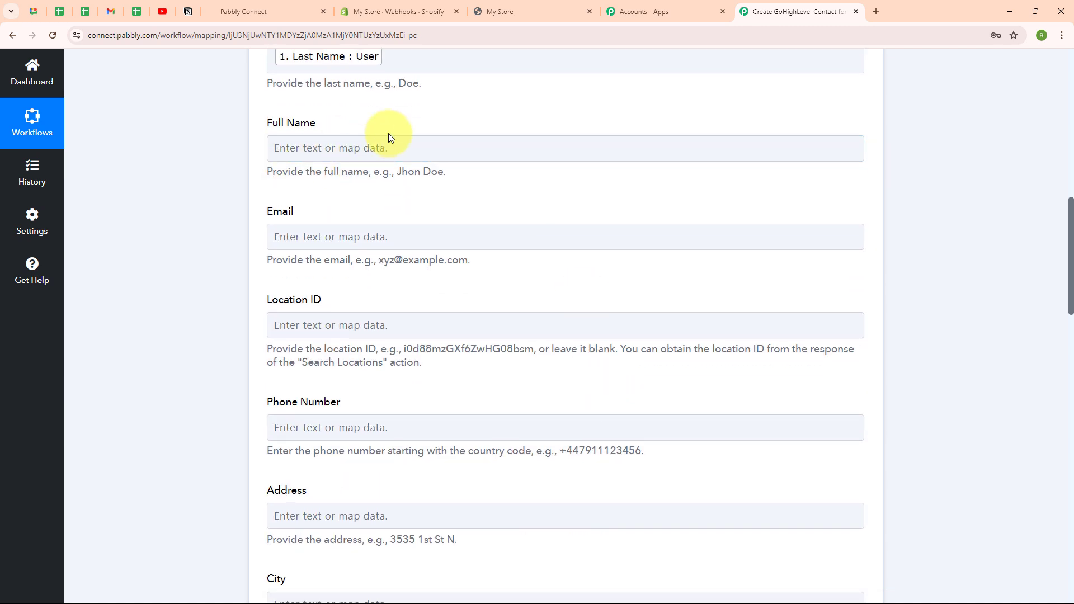
click(436, 236)
click(323, 295)
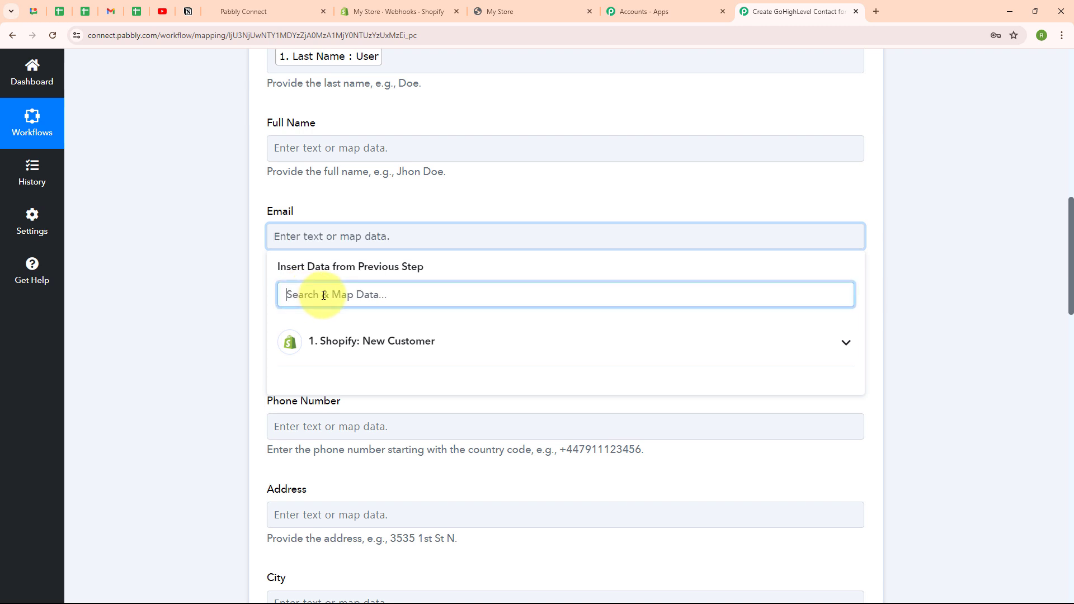
text(em)
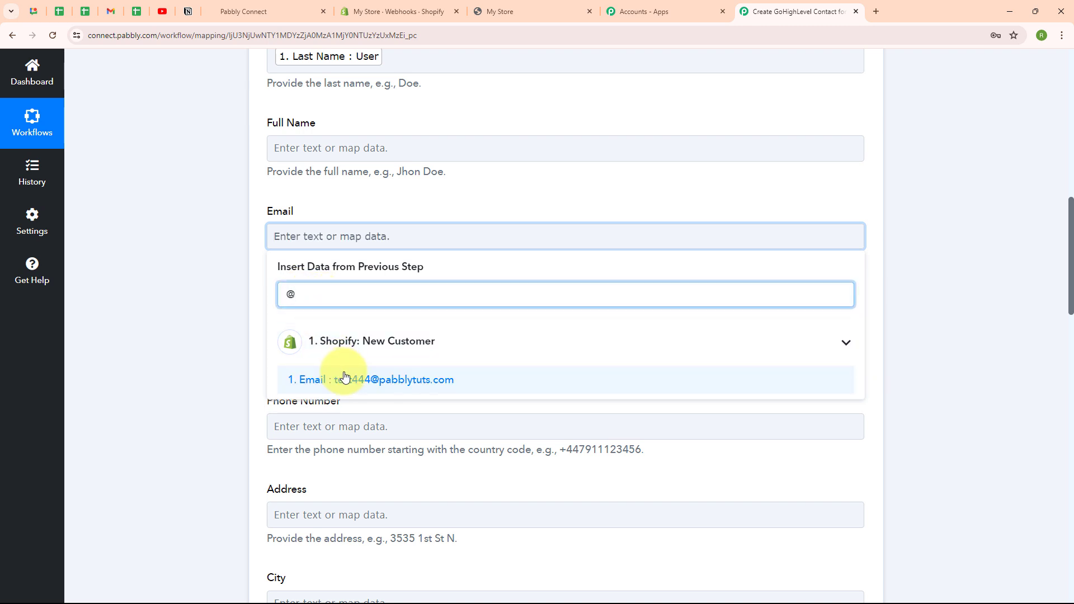
click(343, 376)
Step: Save the Create Contact action and send a test request, then review the response received
scroll(525, 338, down, 3)
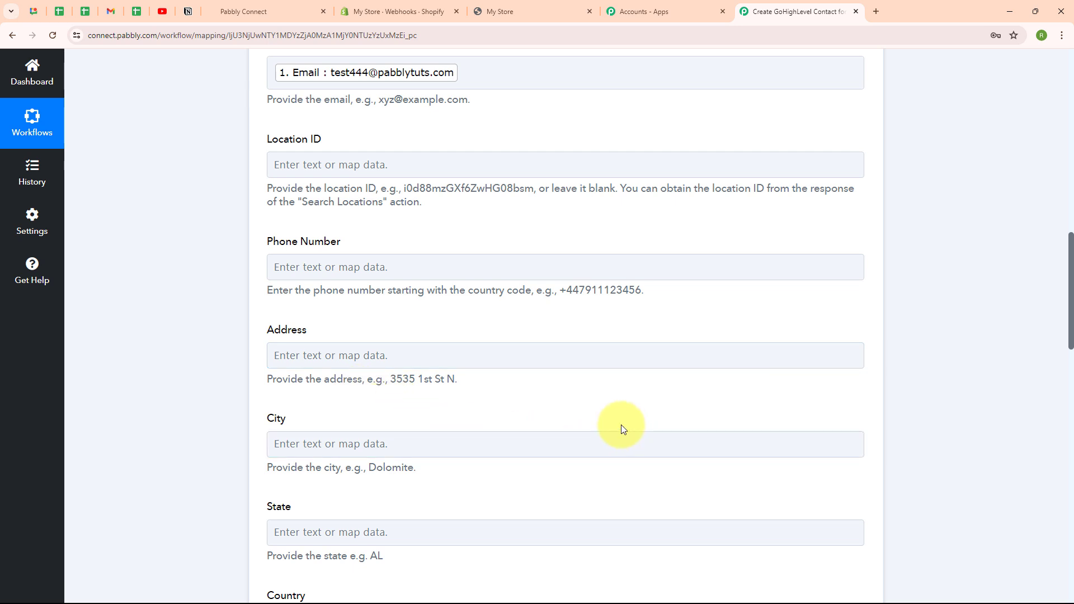
scroll(653, 402, down, 5)
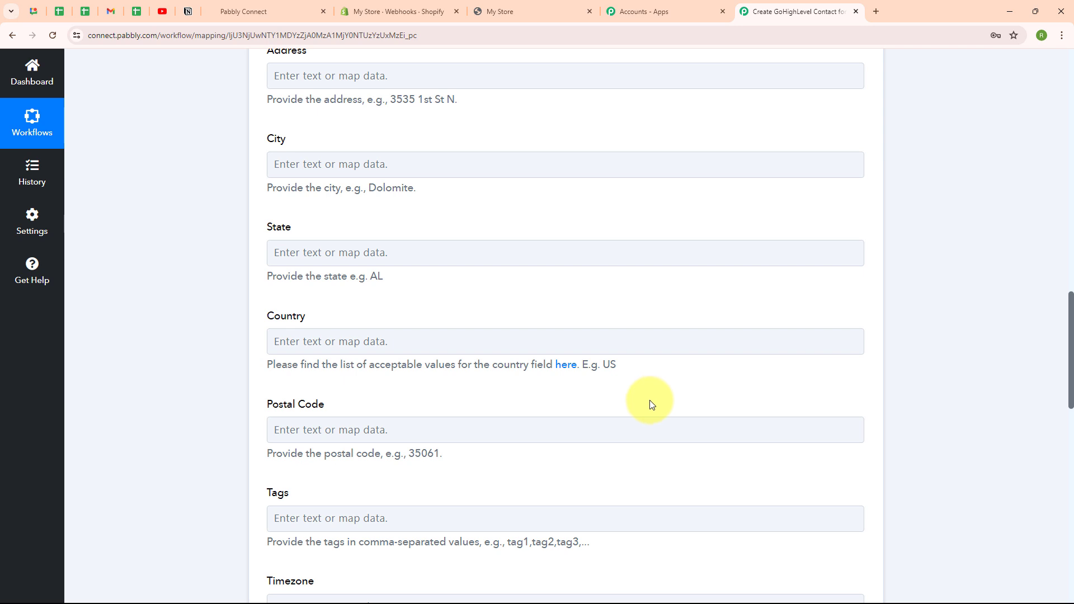
scroll(650, 403, down, 10)
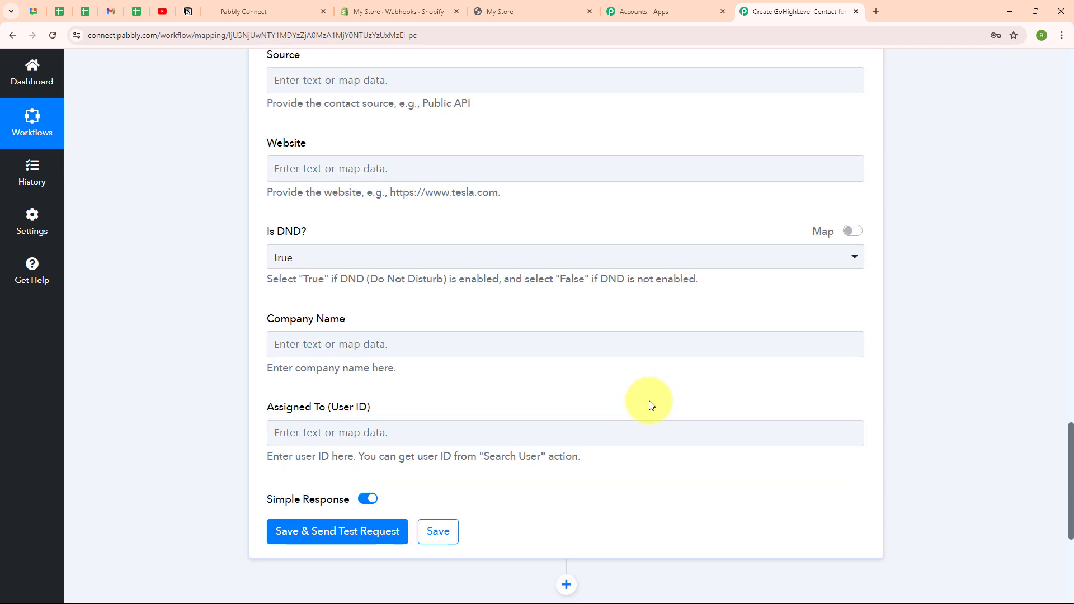
click(359, 541)
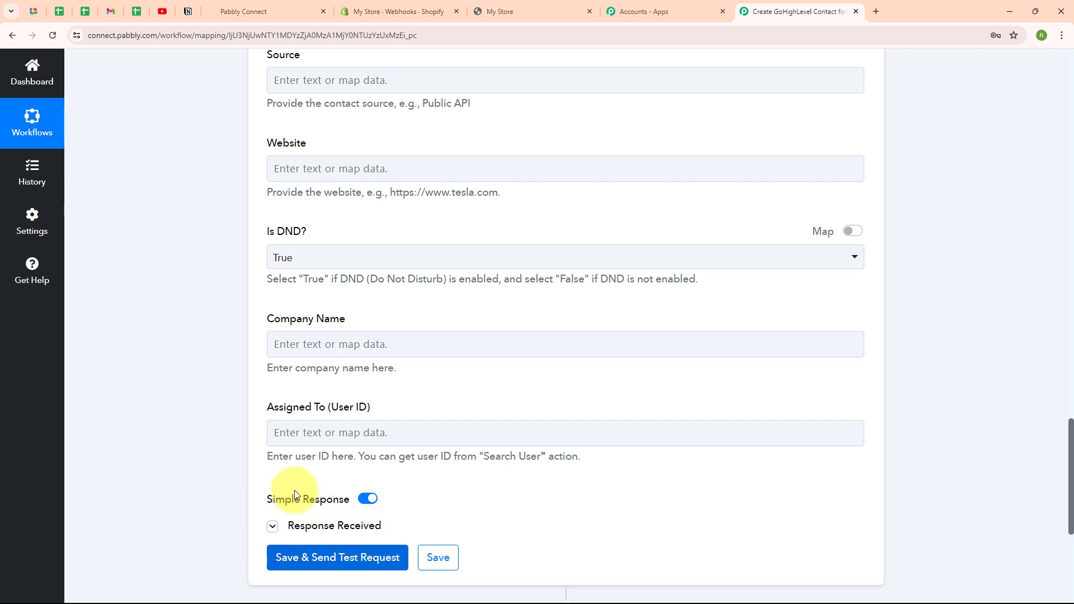
scroll(740, 379, down, 4)
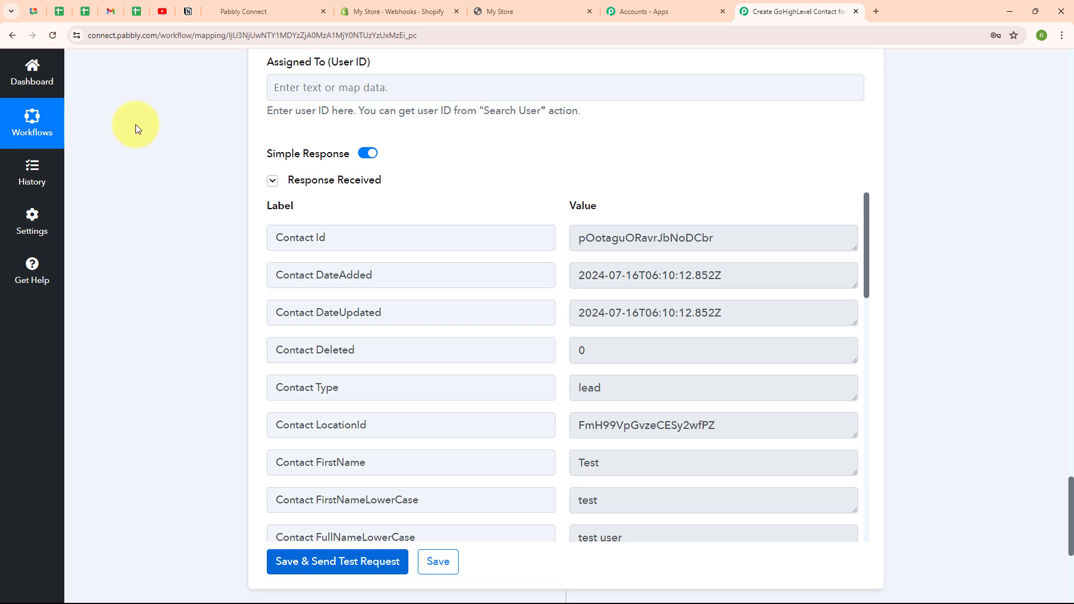
Step: Refresh the GoHighLevel contacts list to check for the new test contact, then return to the workflow
click(233, 4)
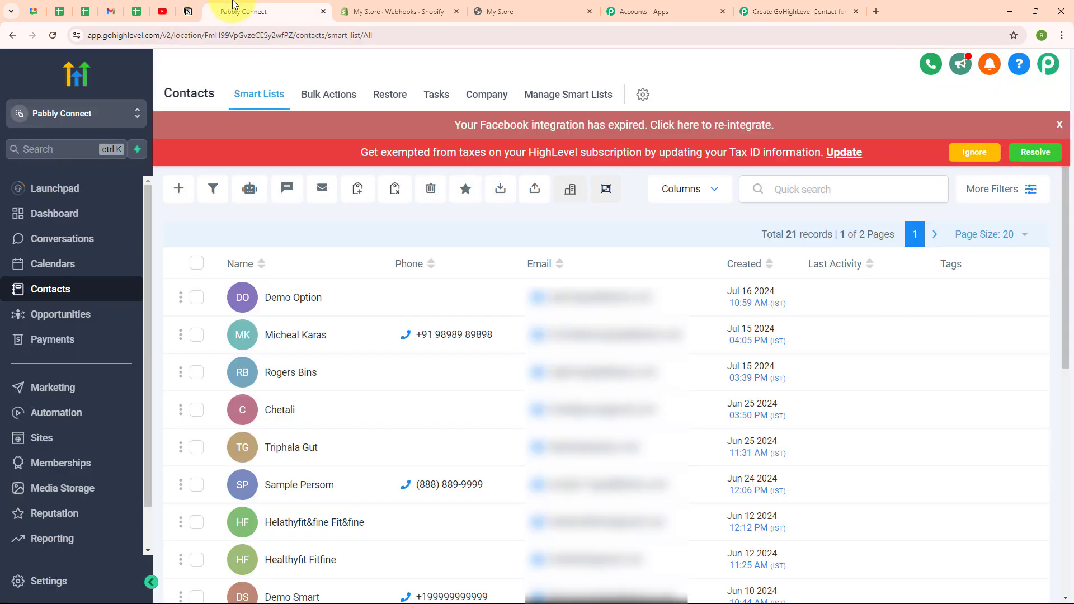
click(51, 36)
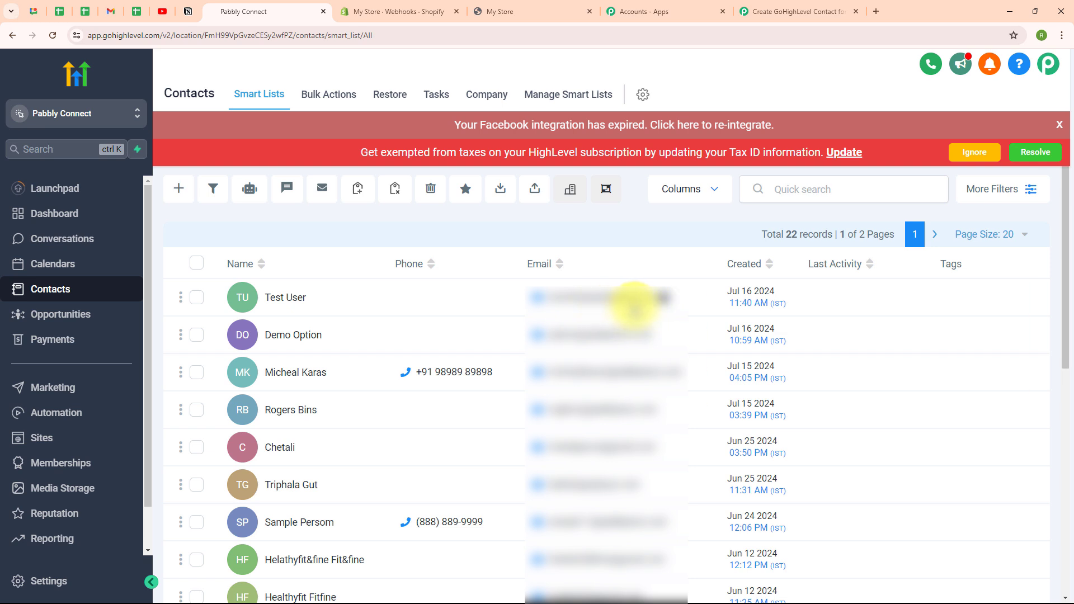
click(786, 9)
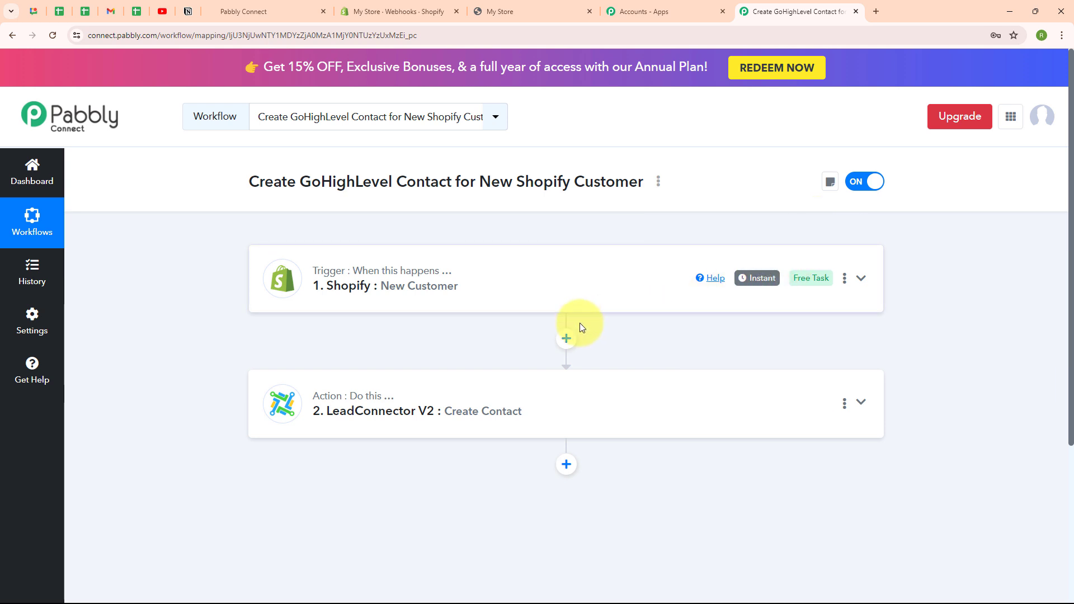
Step: Switch to the Shopify storefront, reload it and open the customer account registration page
click(499, 11)
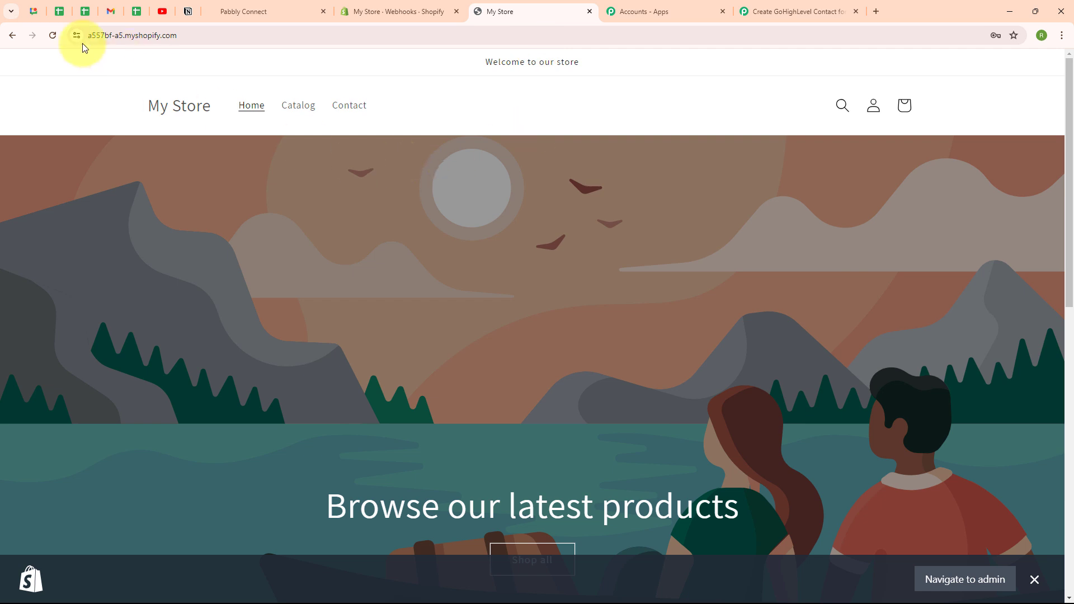
click(53, 35)
click(871, 105)
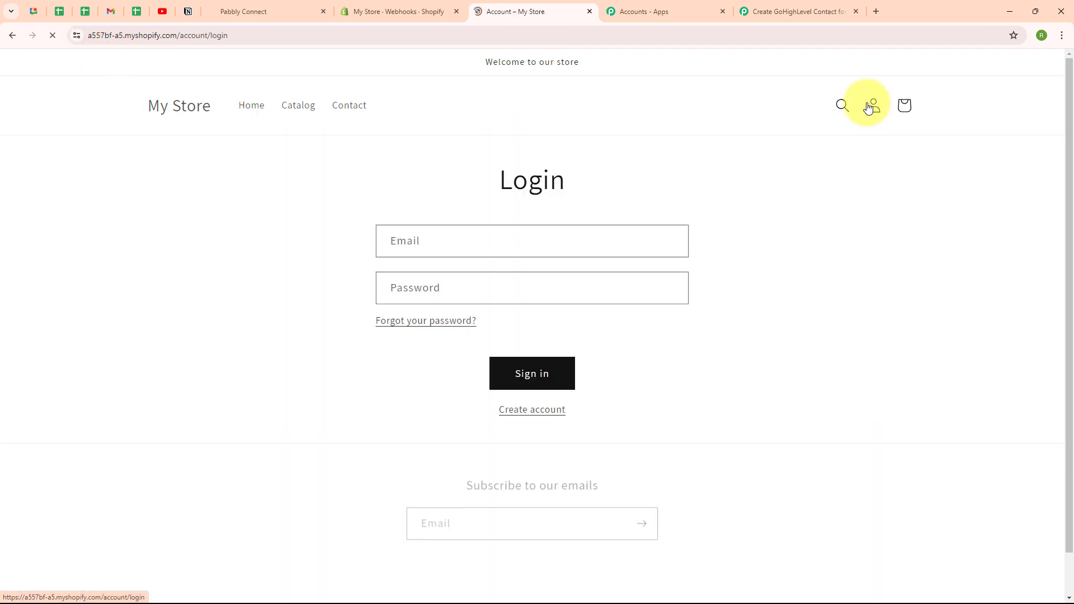
click(548, 414)
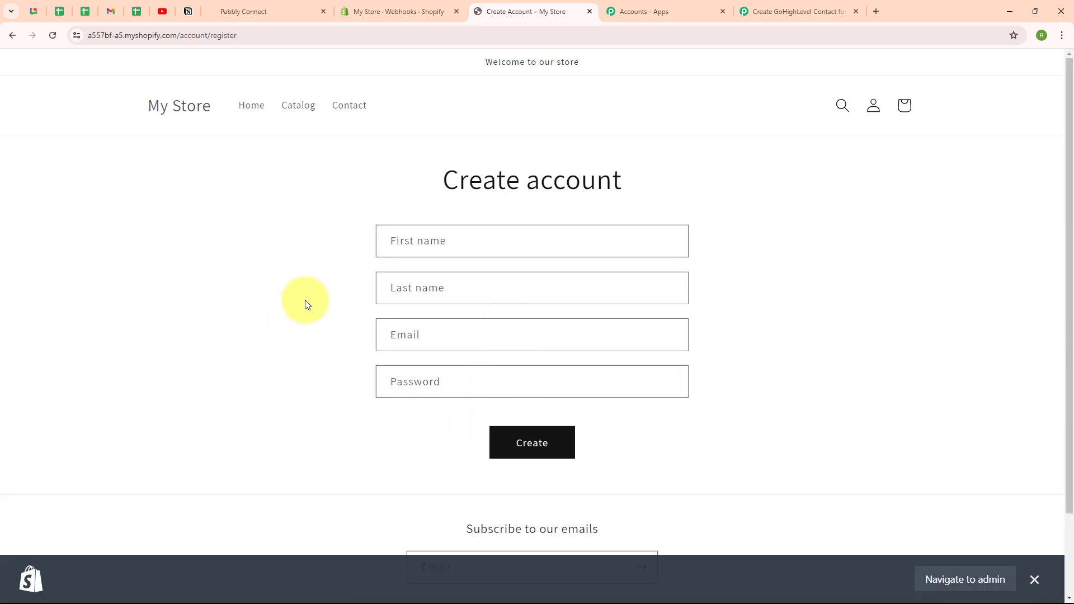
Step: Register a new store customer with first name Current, last name Lead and a test e-mail address
click(481, 248)
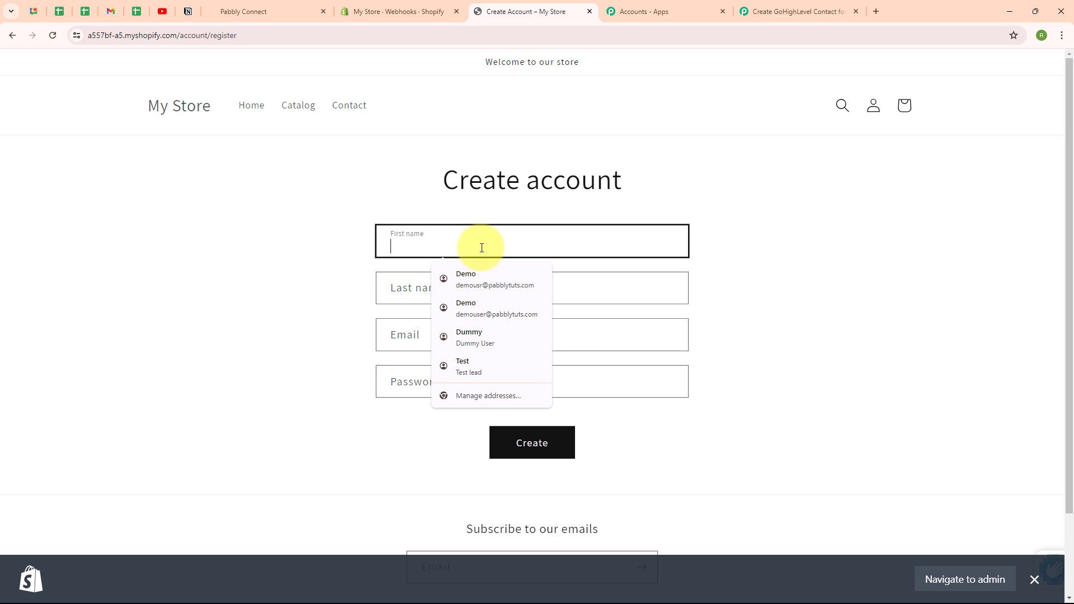
text(Current)
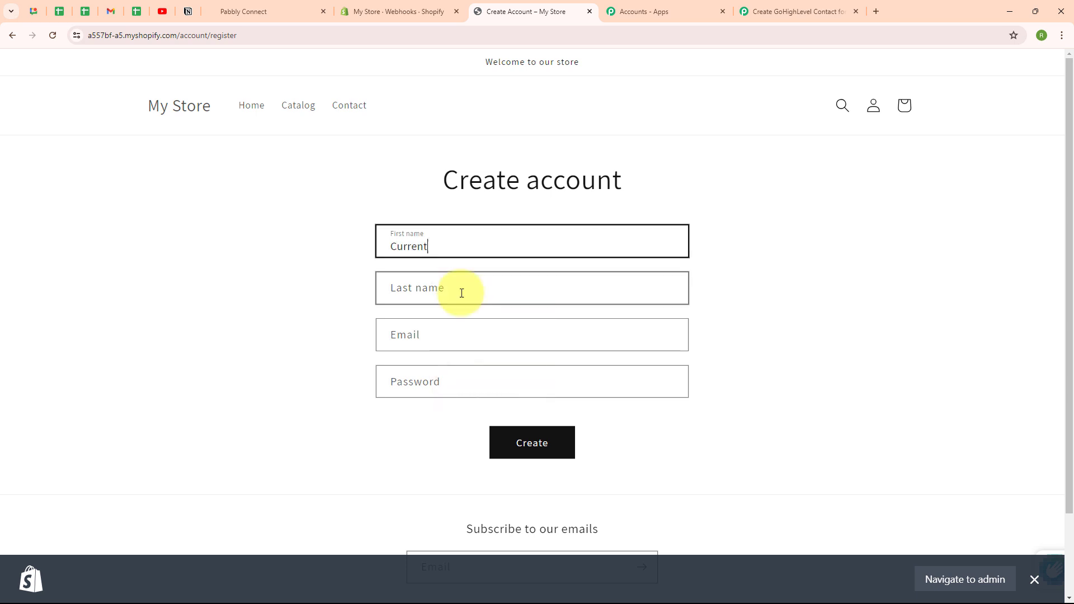
click(462, 293)
text(Lead)
click(415, 342)
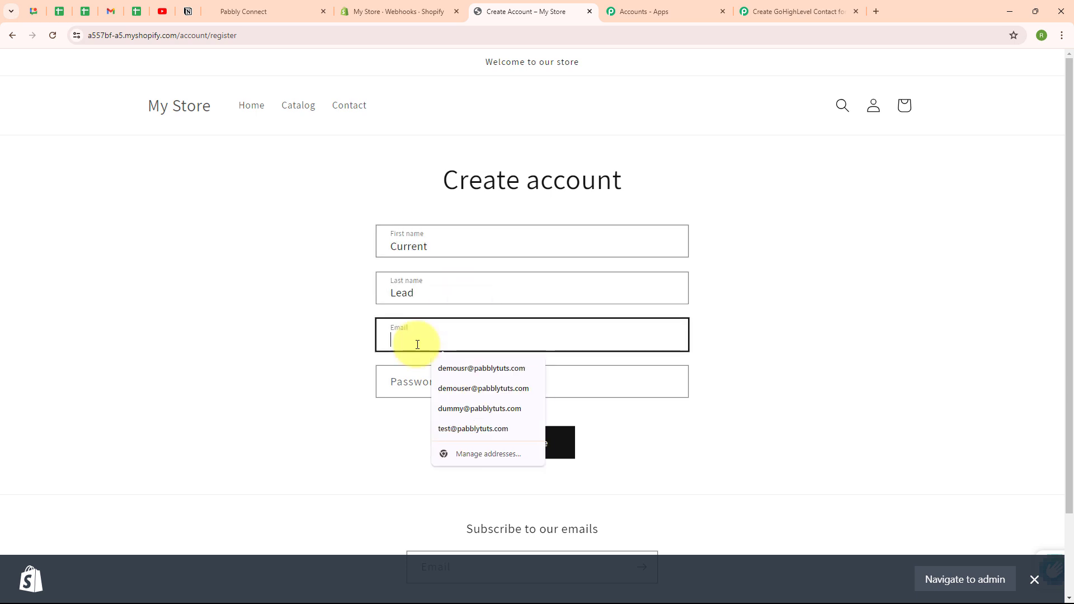
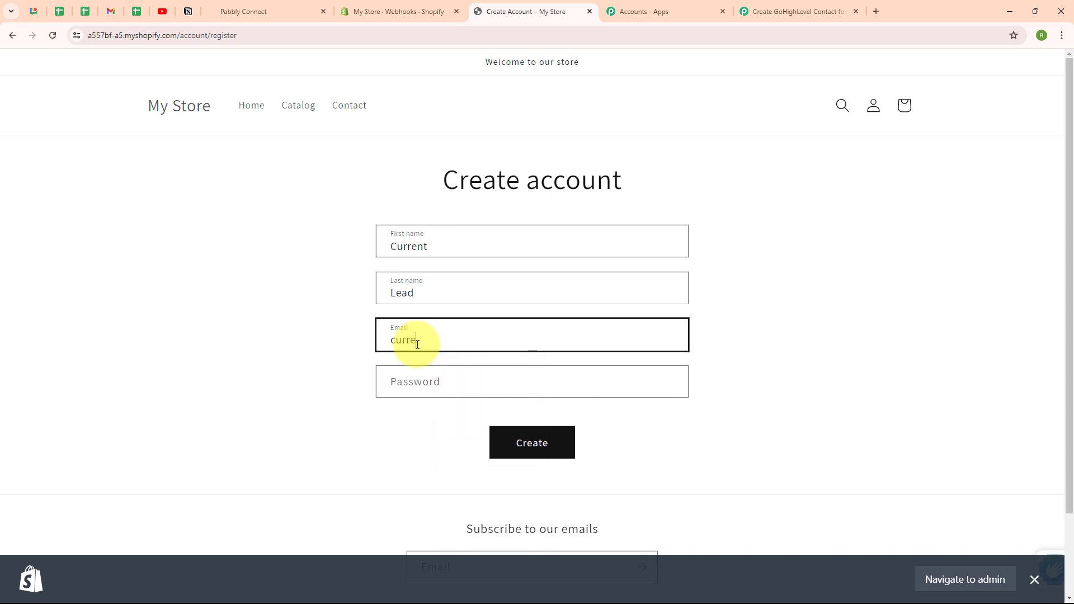
click(429, 382)
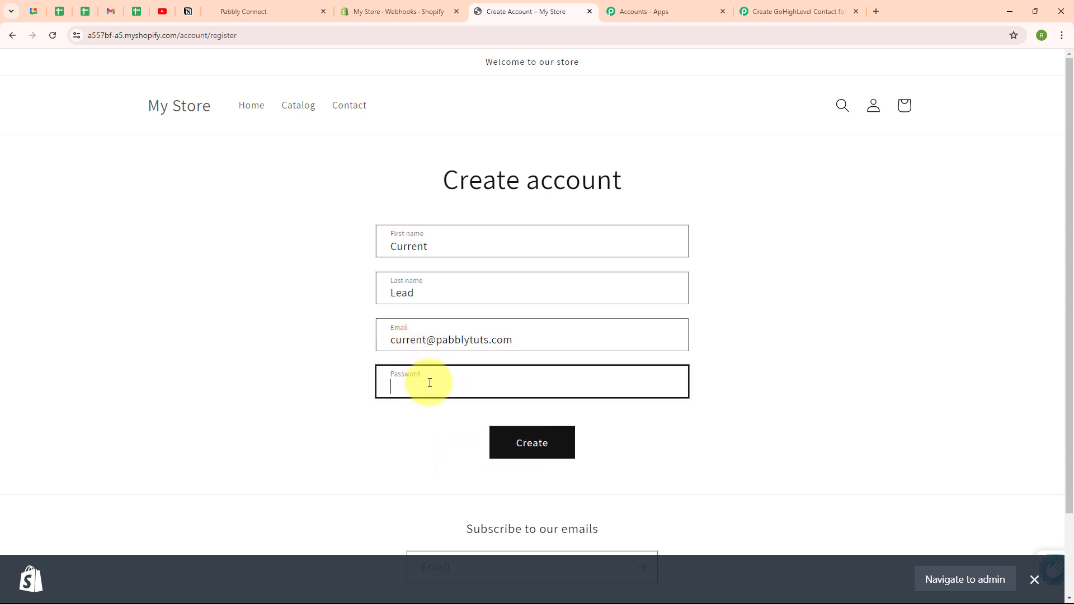
click(549, 455)
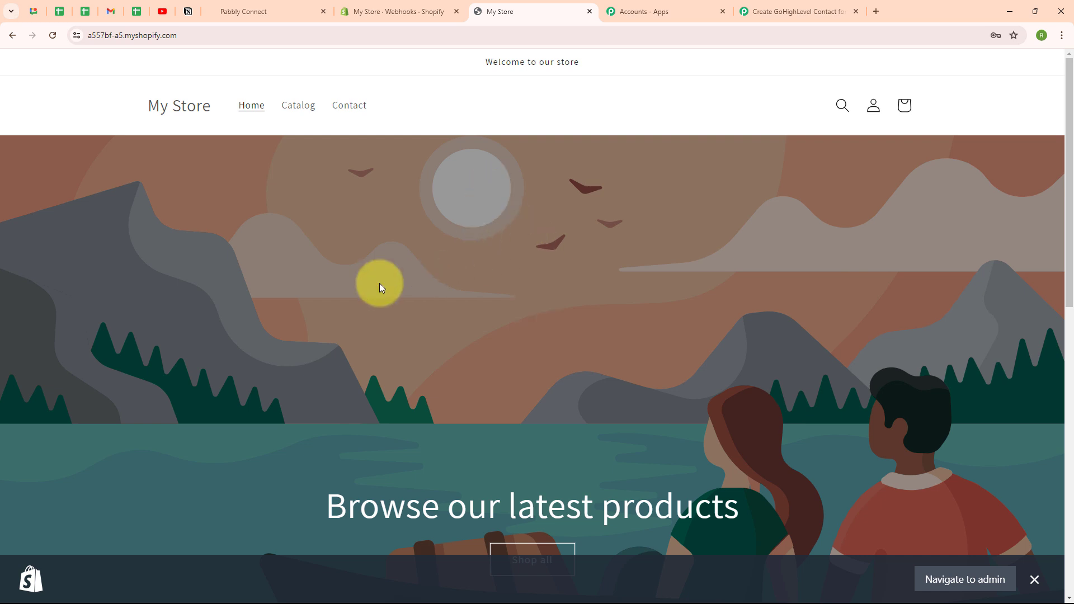
Step: Reload the GoHighLevel contacts list to look for the newly registered customer, then go back to the workflow
click(260, 10)
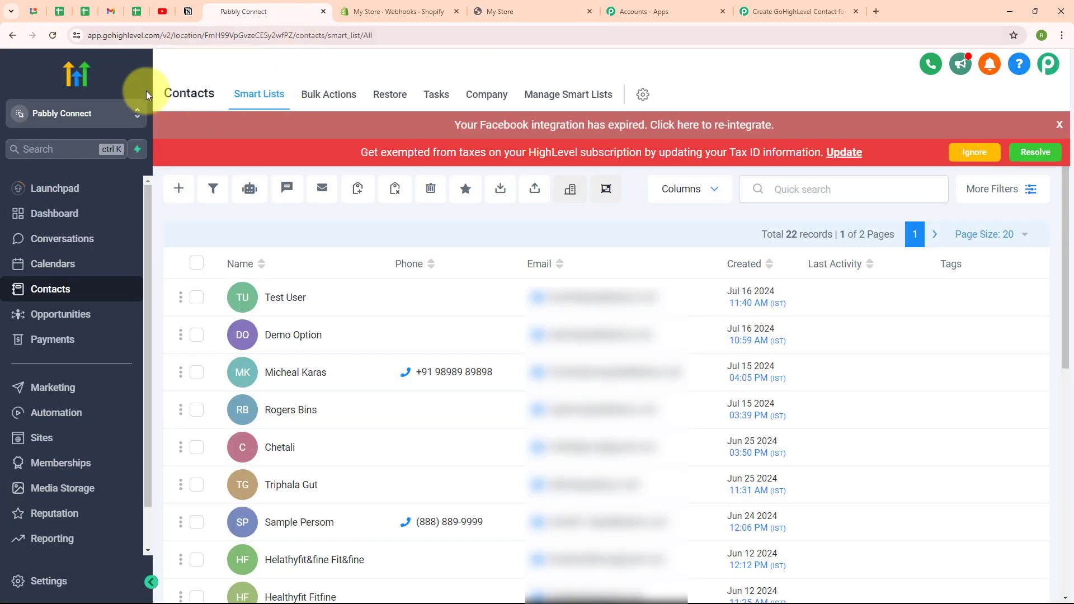
click(52, 36)
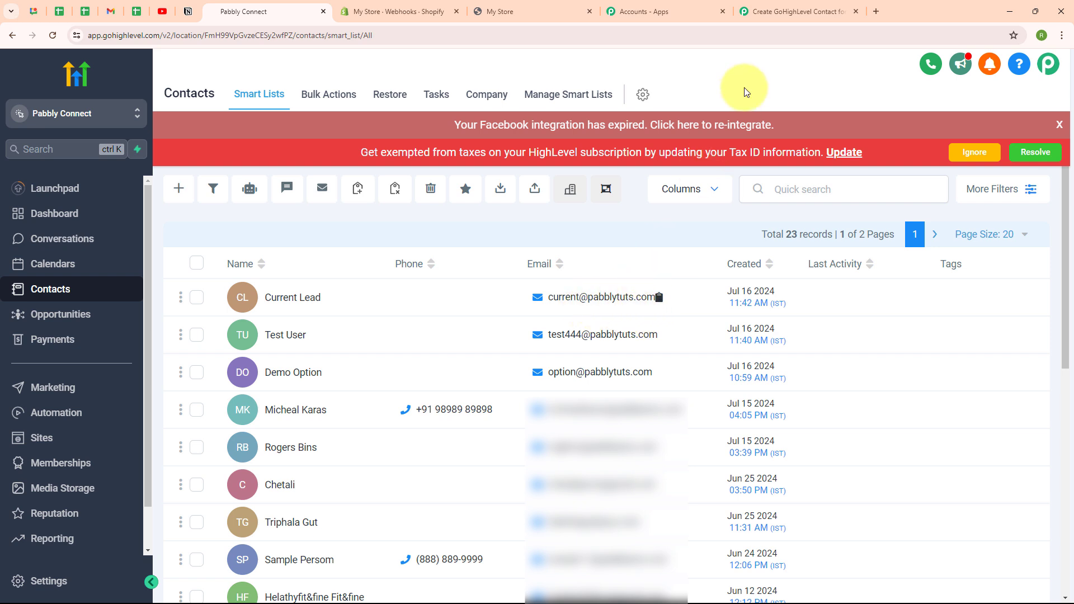
click(803, 11)
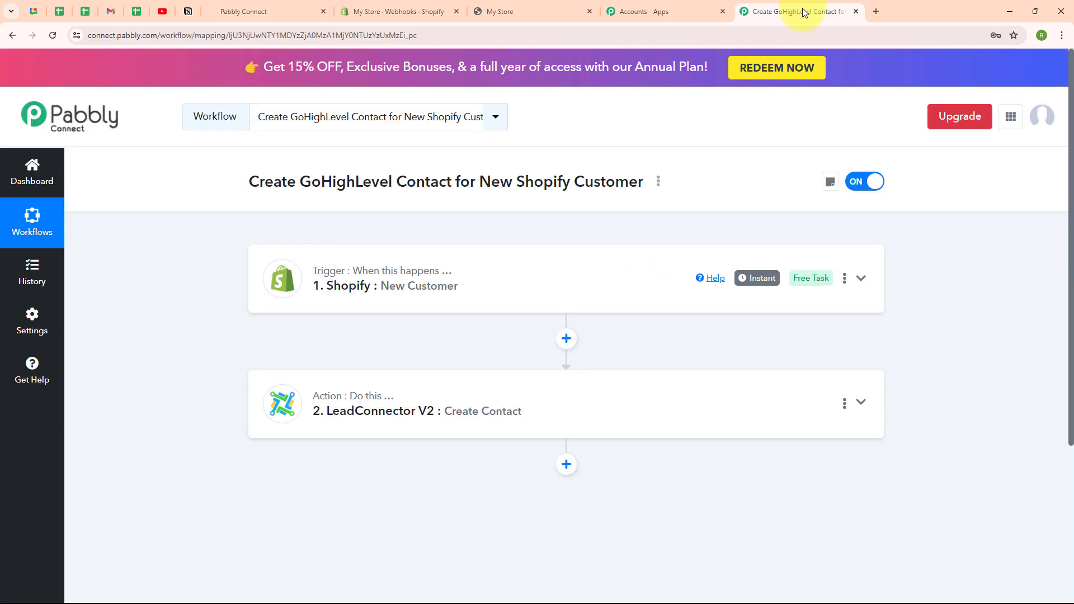